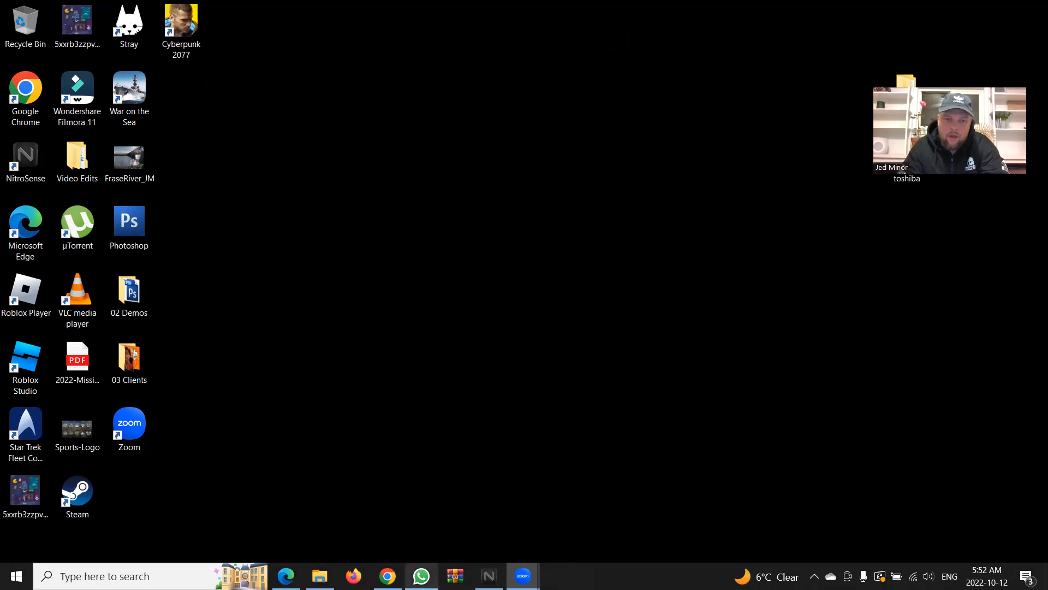
- Switch to Chrome and load the website mpsd.ca in a new browser tab
left_click(387, 576)
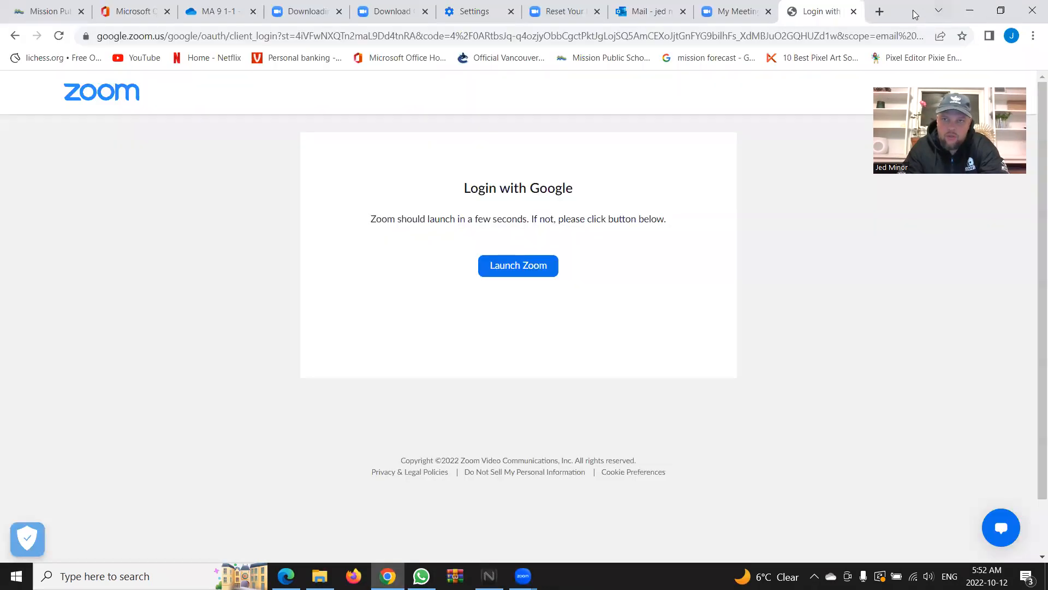
left_click(879, 12)
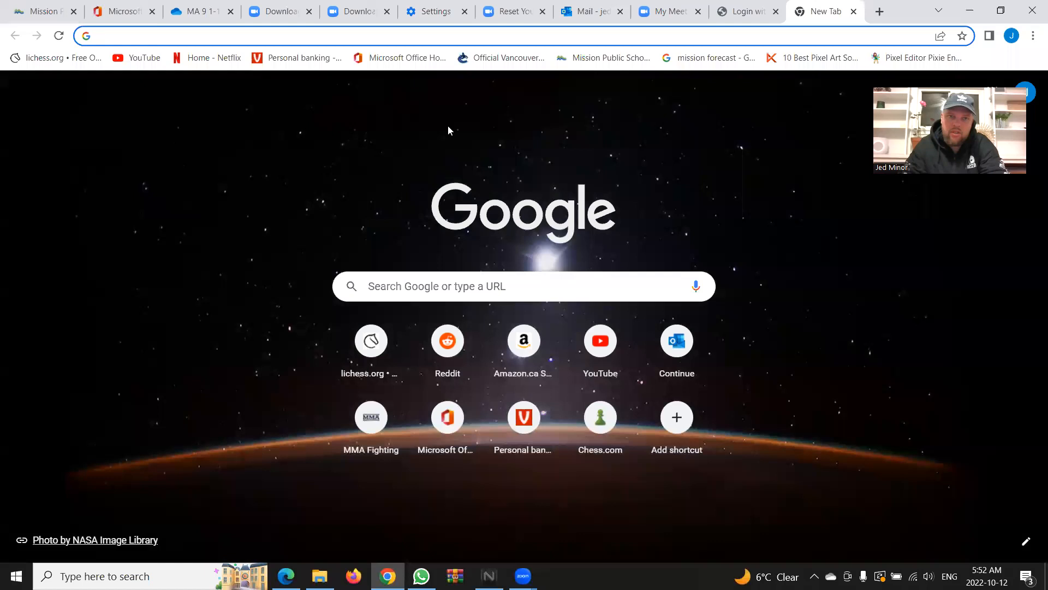
type("mps")
key("BackSpace")
key("BackSpace")
key("BackSpace")
key("BackSpace")
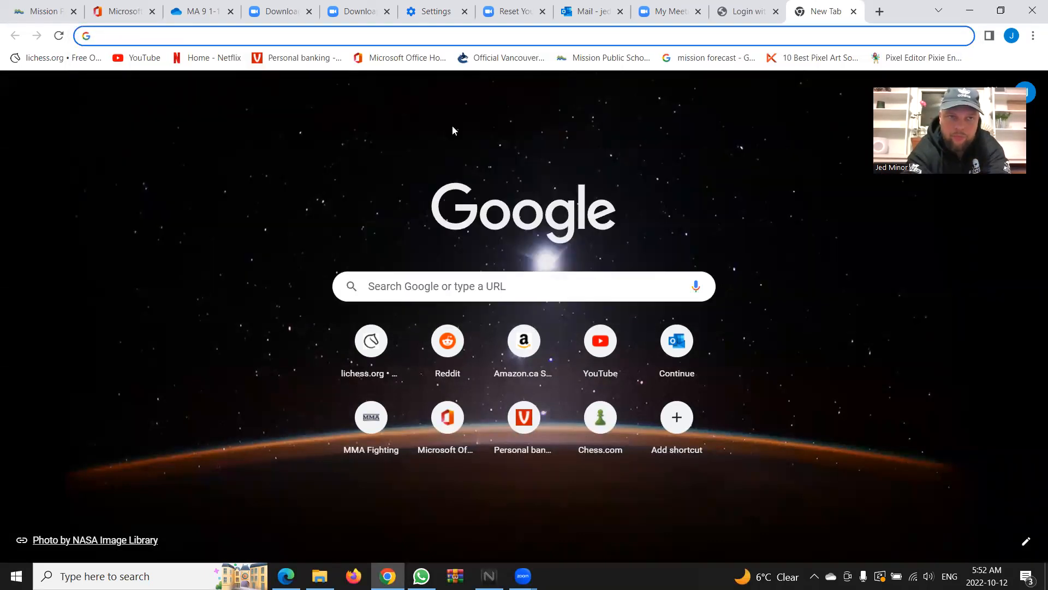
type("mpsd.ca")
key("Return")
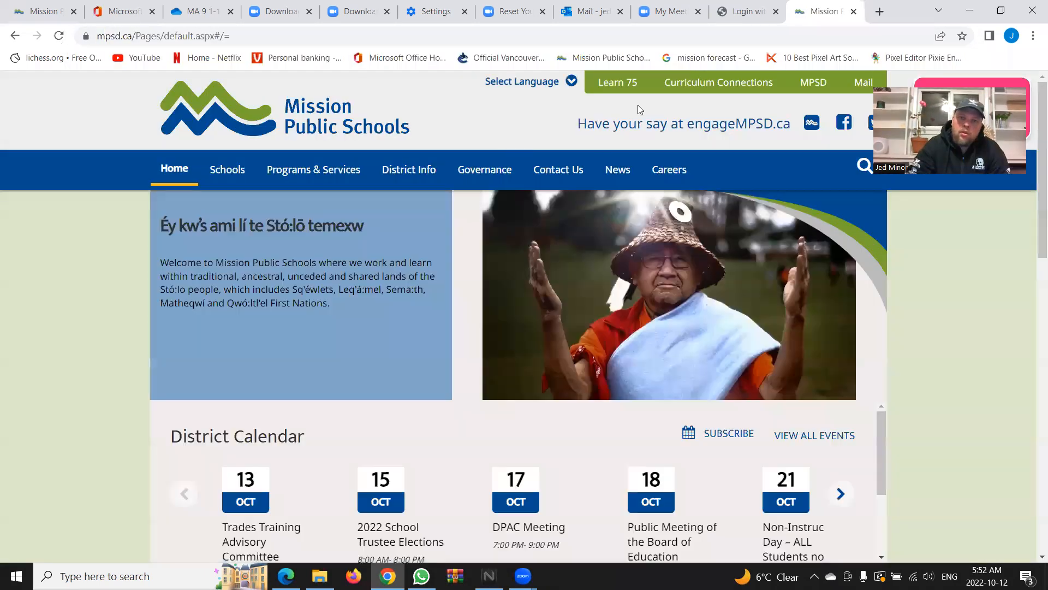
- Go to the MPSD portal and open OneDrive through its Office 365 app
left_click(625, 86)
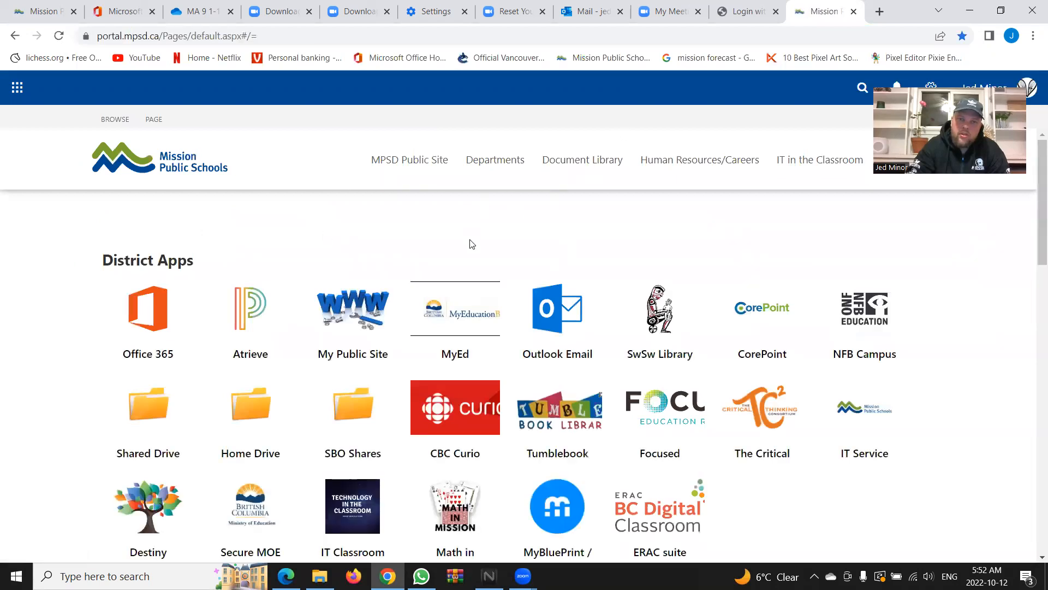
left_click(162, 313)
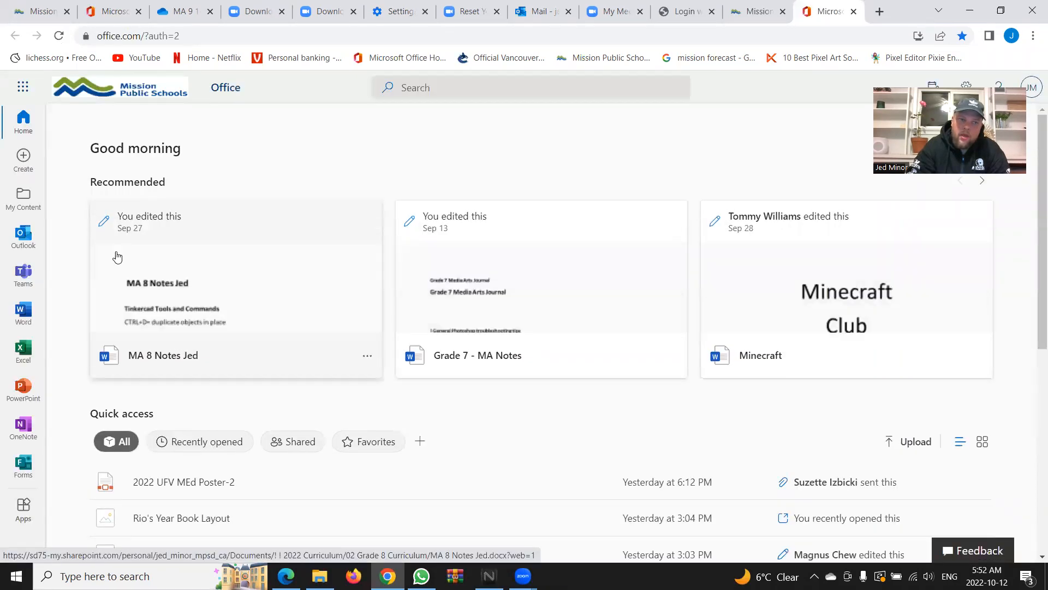
left_click(25, 89)
left_click(137, 168)
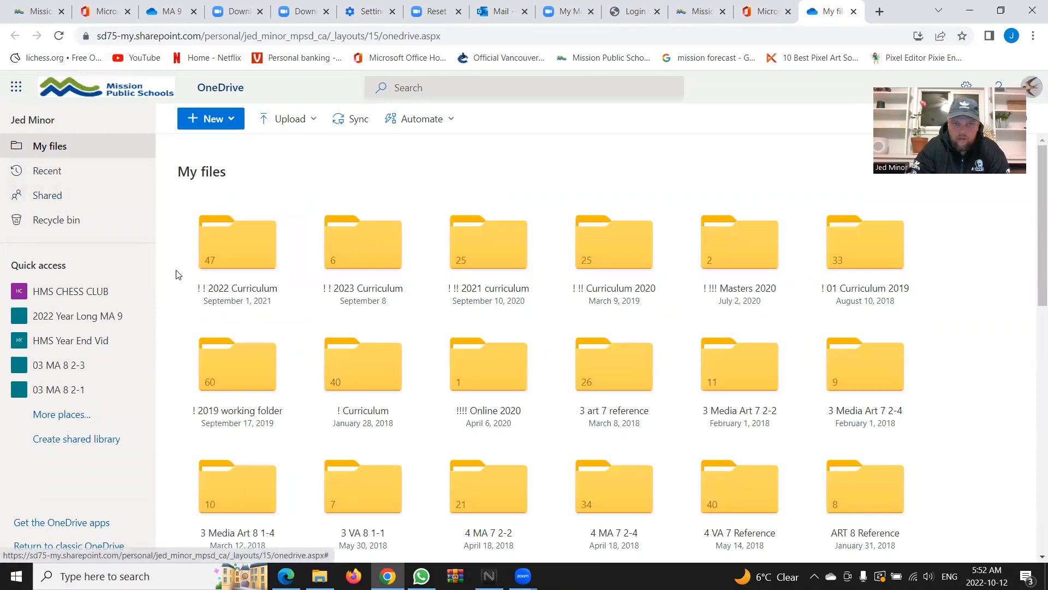
- Open the 02 Torn Photo folder inside 2023 Curriculum, !! shared, MA 9 1-1
left_click(353, 259)
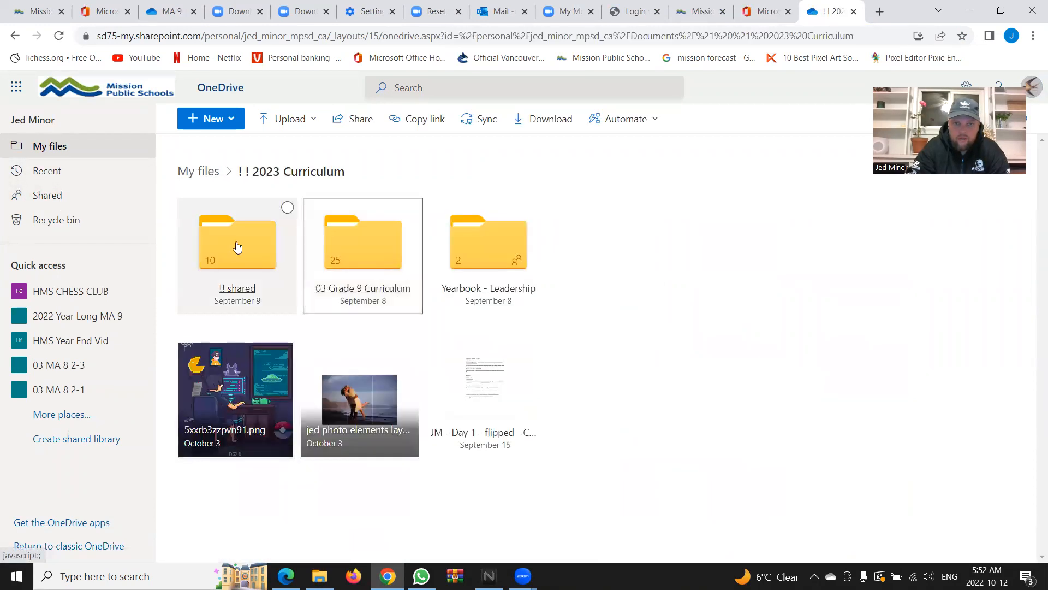
left_click(262, 244)
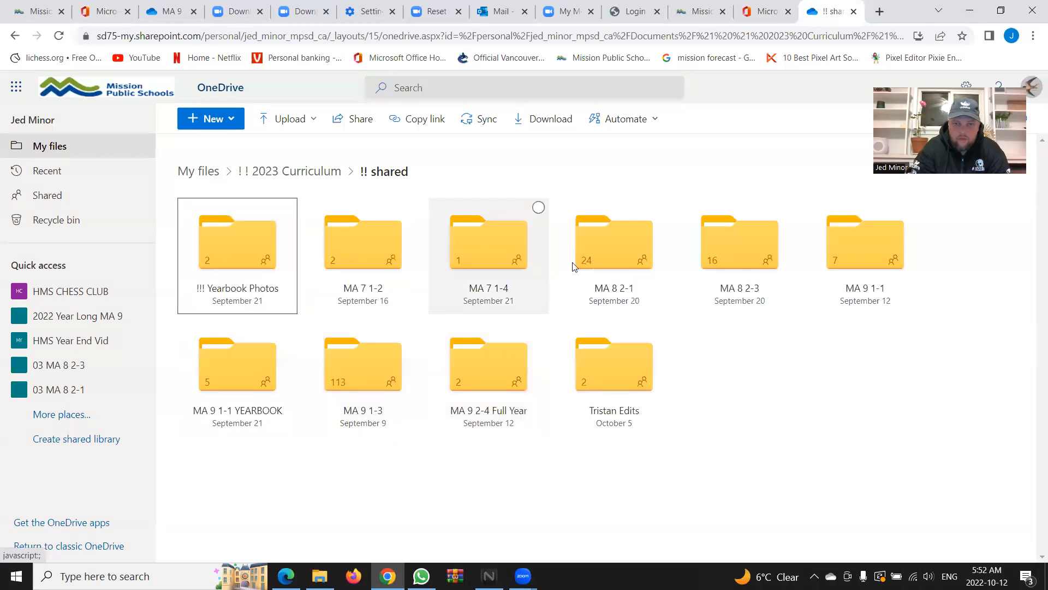
left_click(879, 265)
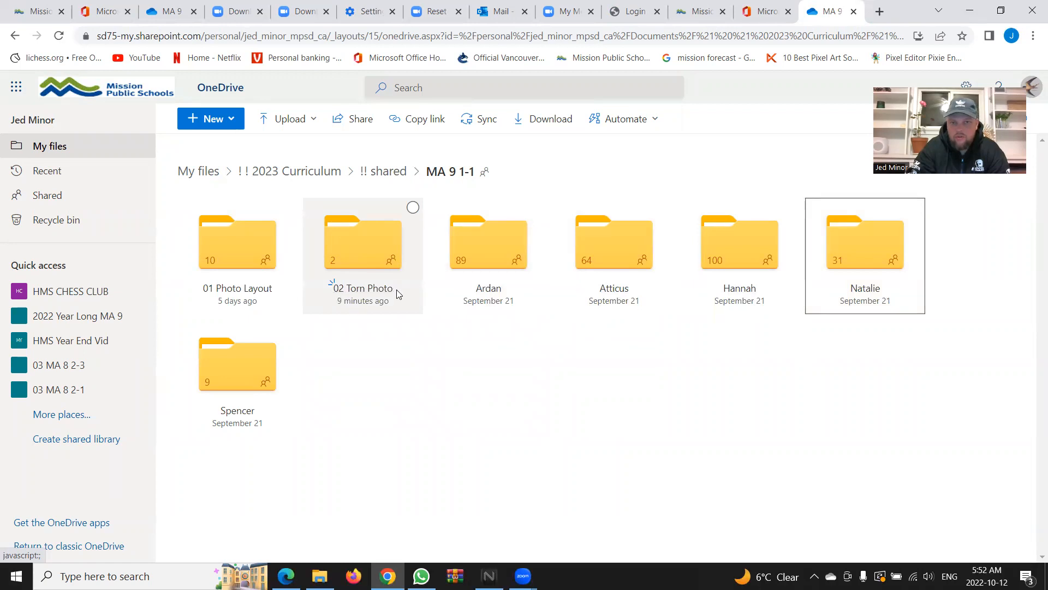
left_click(374, 250)
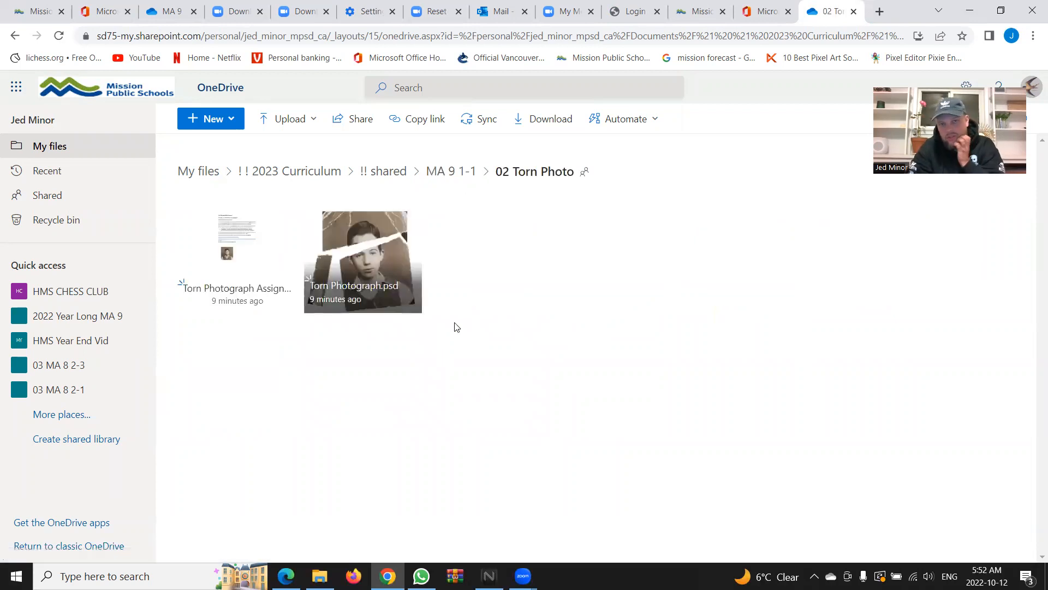
- Download Torn Photograph.psd and open the downloaded file in Photoshop
left_click(414, 207)
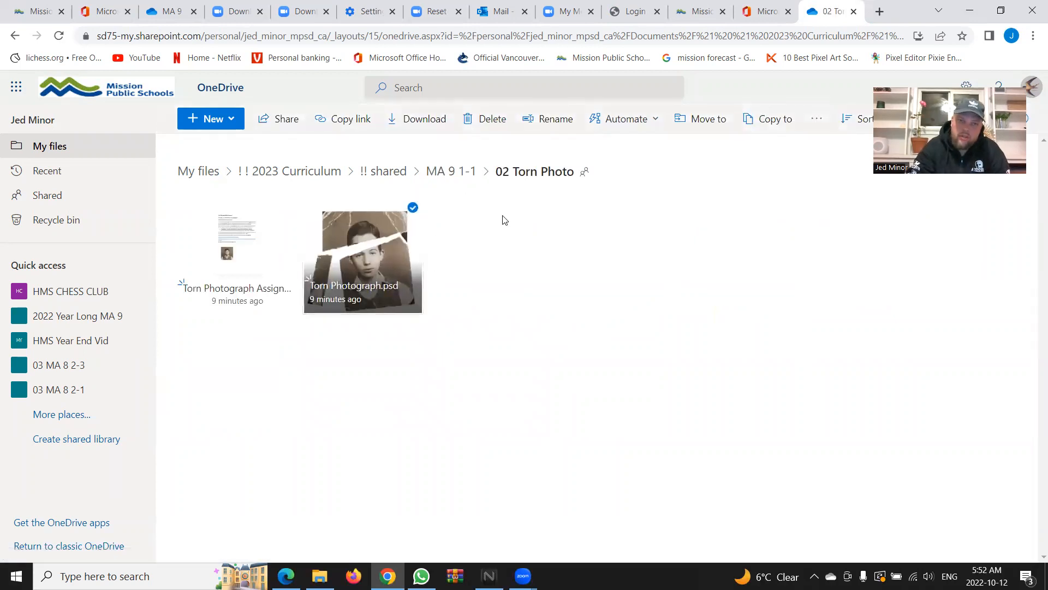
left_click(430, 122)
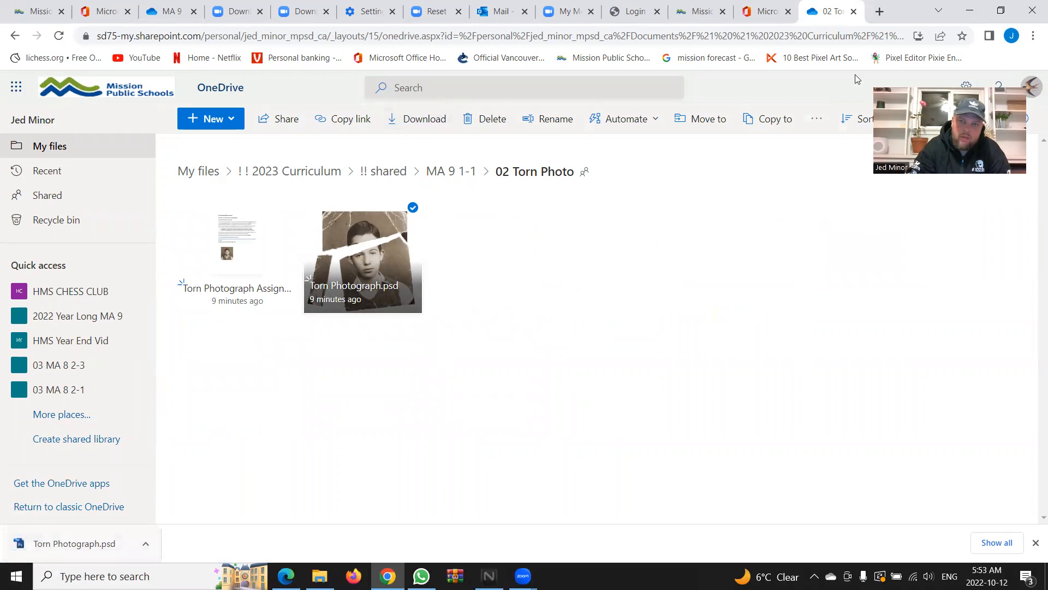
left_click(100, 544)
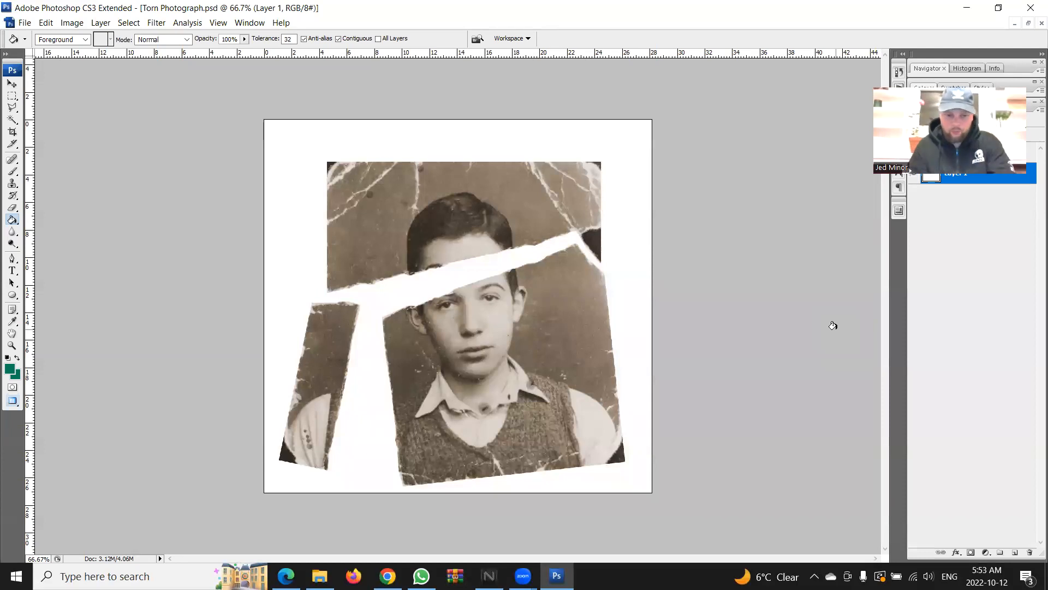
- Fit the torn photograph to the window and restore the default palette layout
key("ctrl+0")
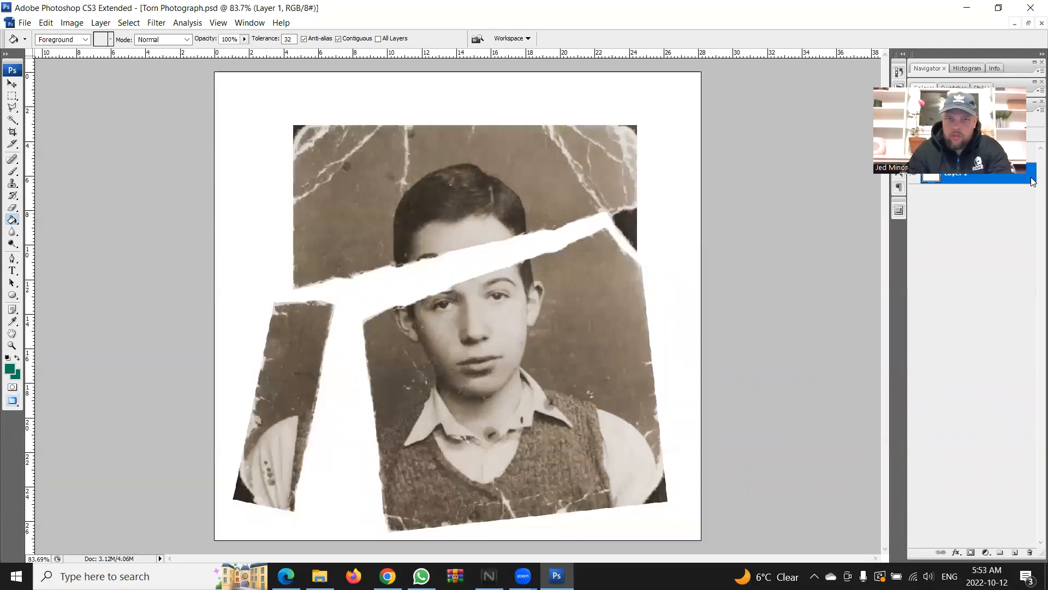
left_click(512, 38)
left_click(535, 56)
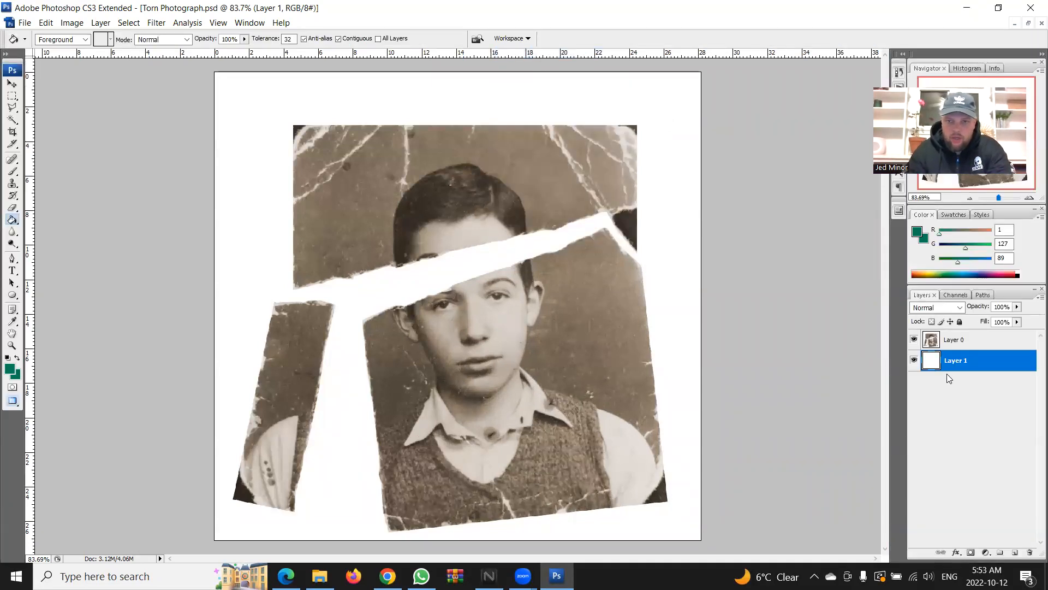
- Make Layer 0 the active layer and toggle its visibility off and back on
left_click(963, 342)
left_click(915, 341)
left_click(914, 340)
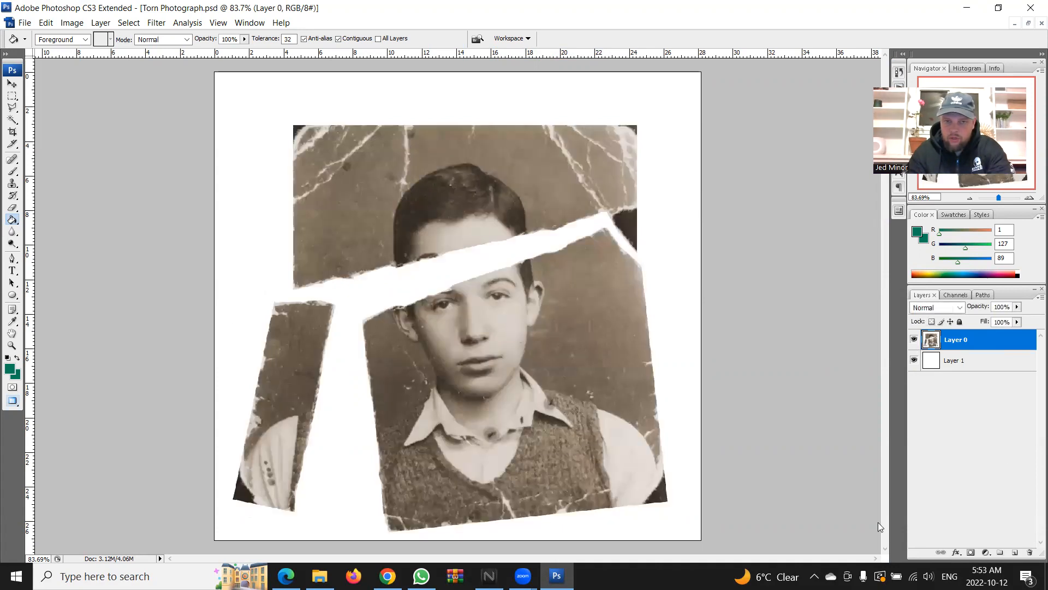
- Create a new empty path in the torn photograph document at 100% magnification
left_click(11, 345)
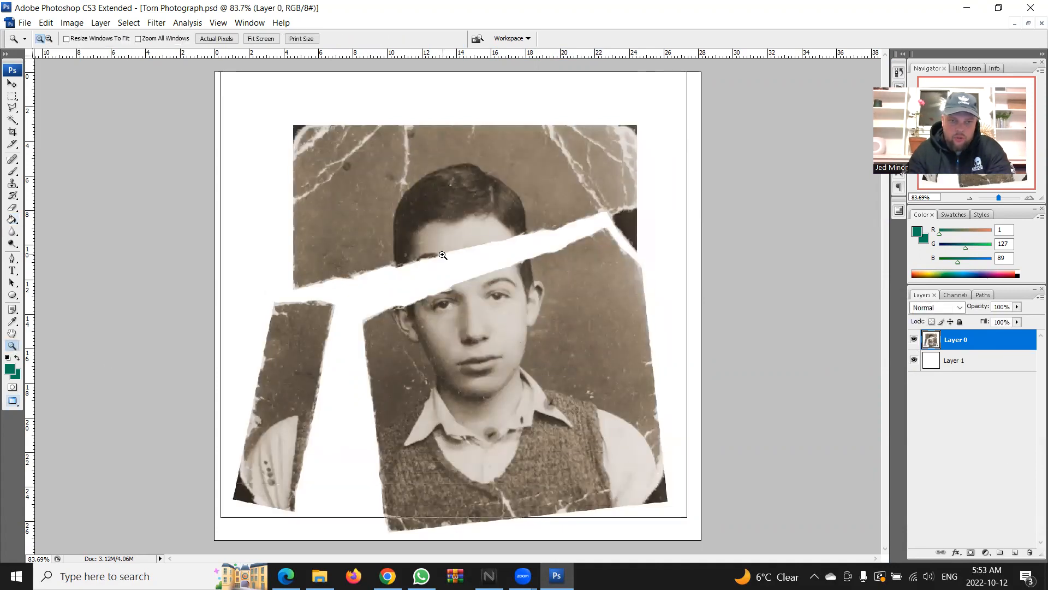
left_click(443, 255)
left_click(443, 255)
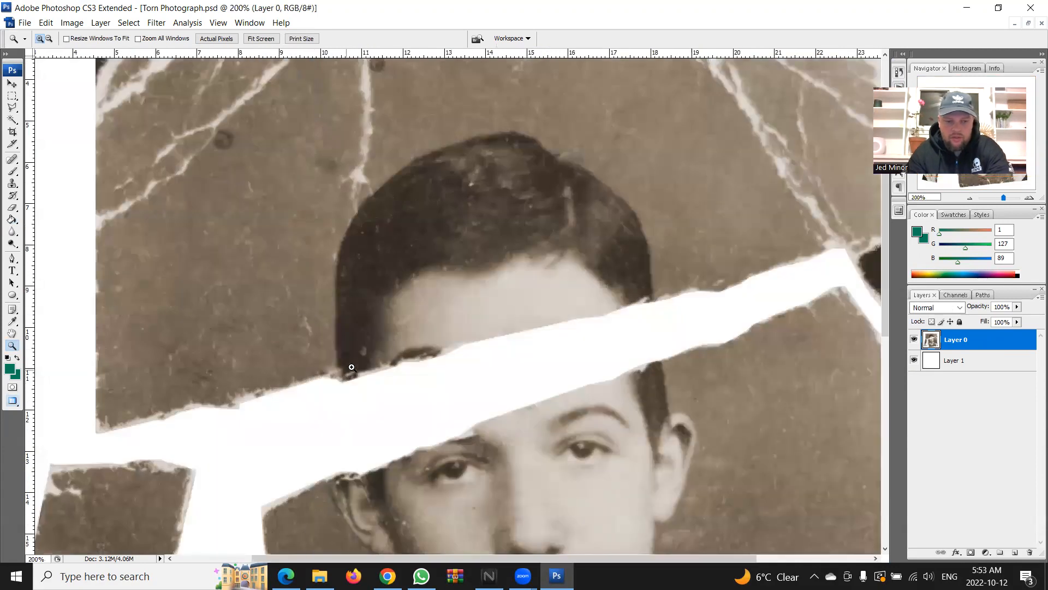
left_click(356, 319, "alt")
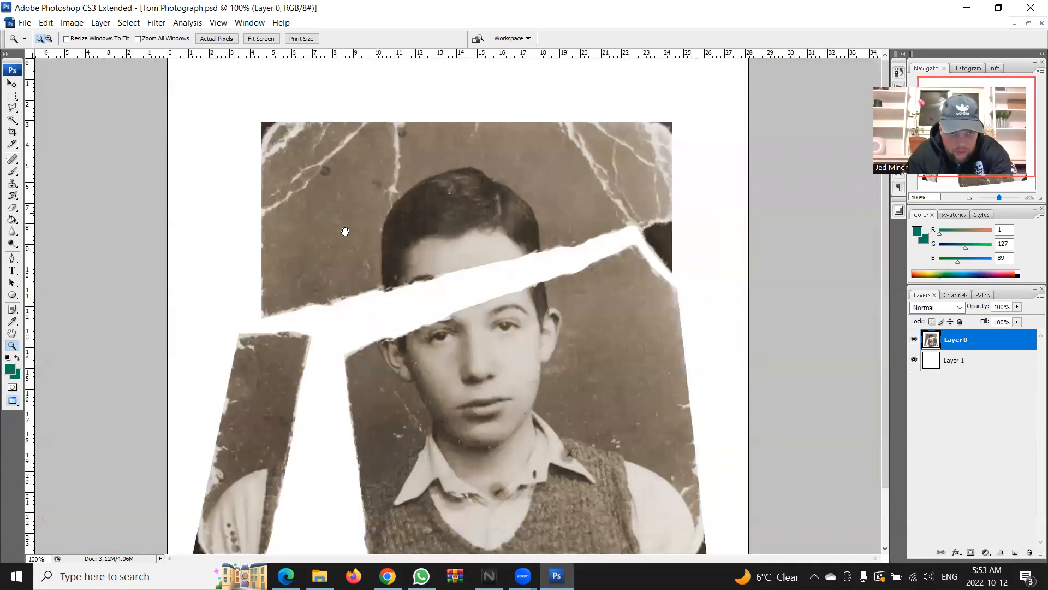
left_click(982, 295)
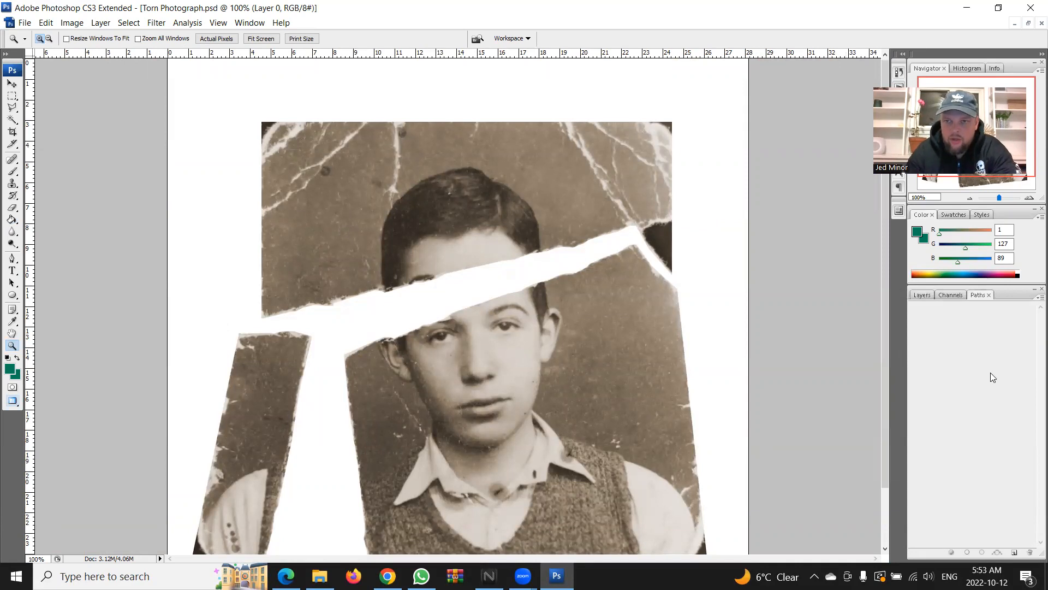
left_click(1014, 553)
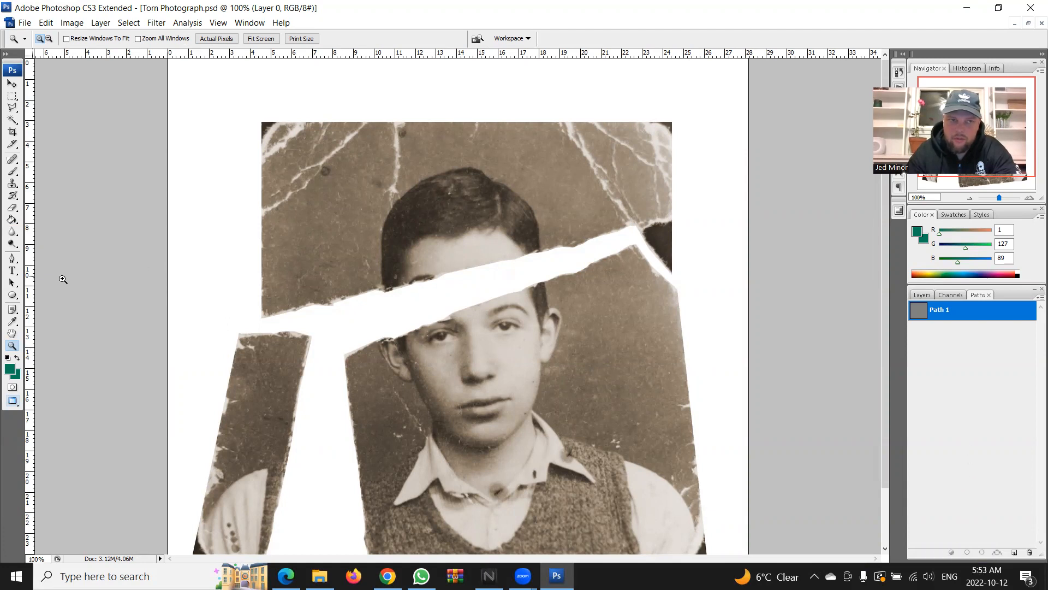
- Outline the lower-left torn fragment of the photograph with the Pen tool, following its edges and closing the path at its upper-left corner
left_click(12, 258)
left_click_drag(493, 391, 498, 319)
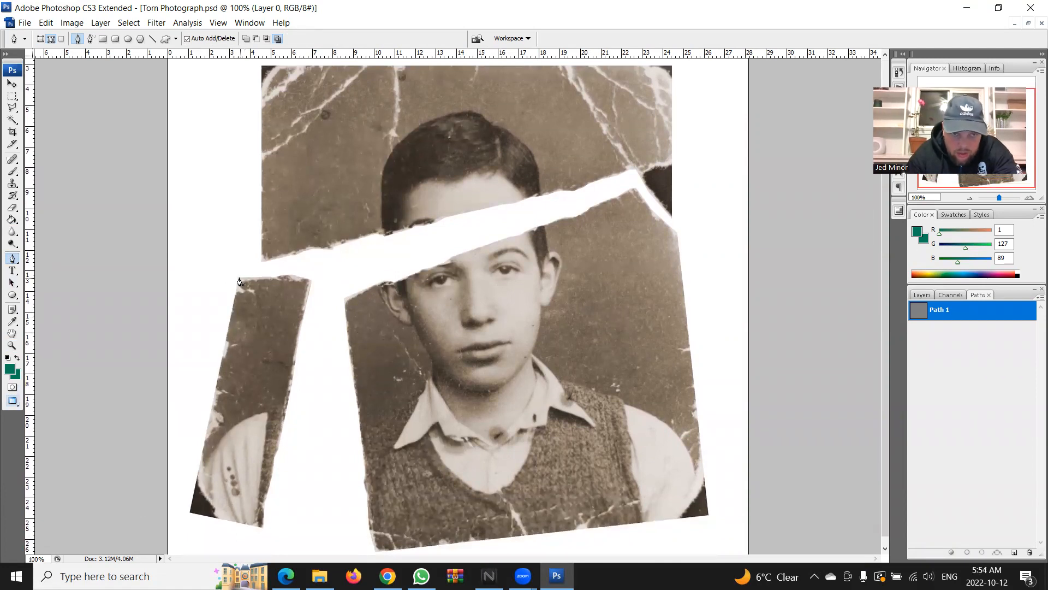
left_click(273, 278)
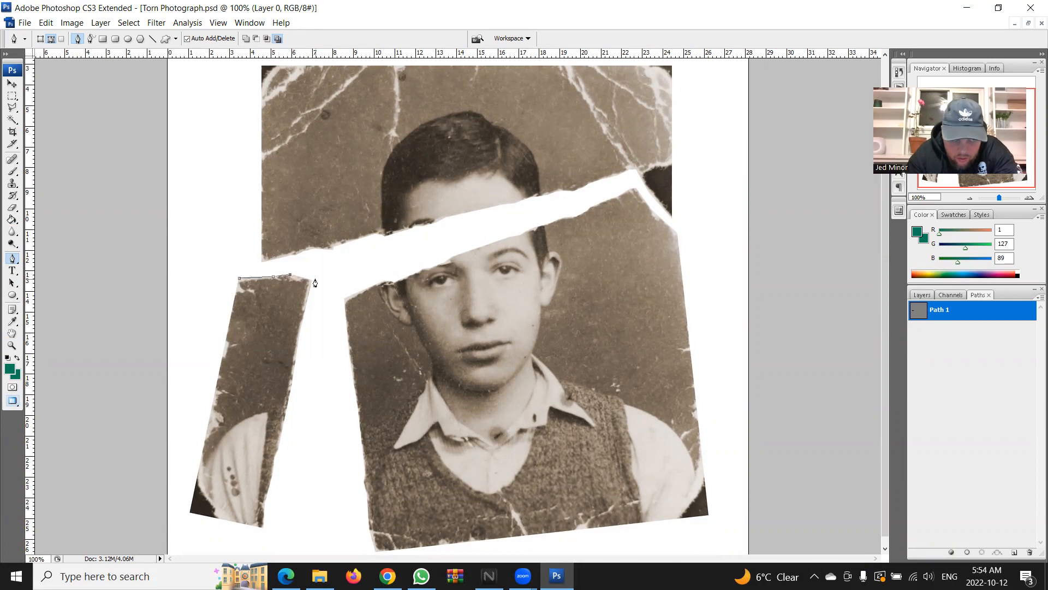
left_click(289, 399)
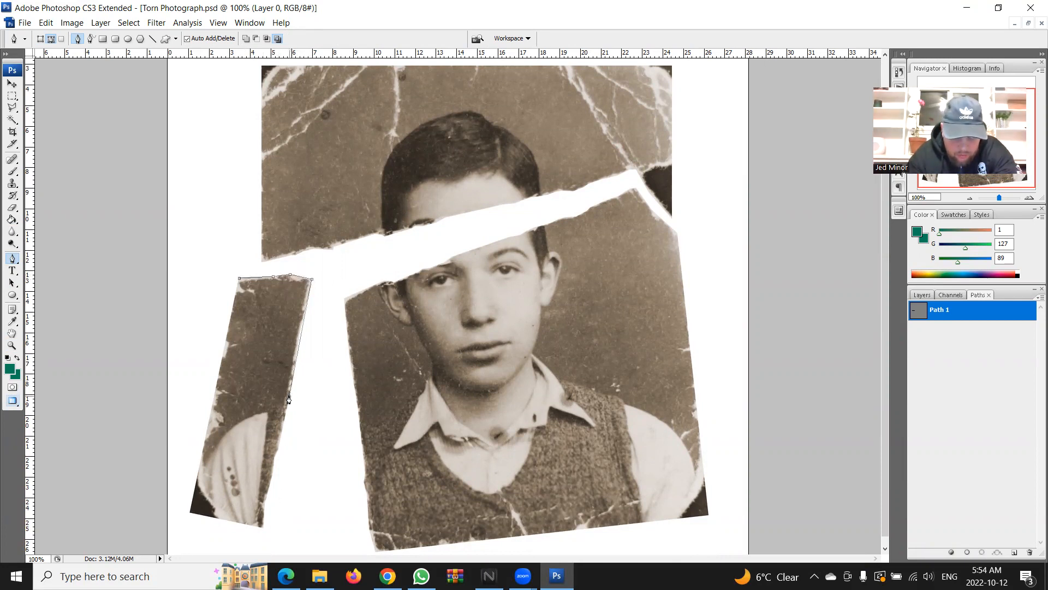
left_click(277, 452)
left_click(273, 470)
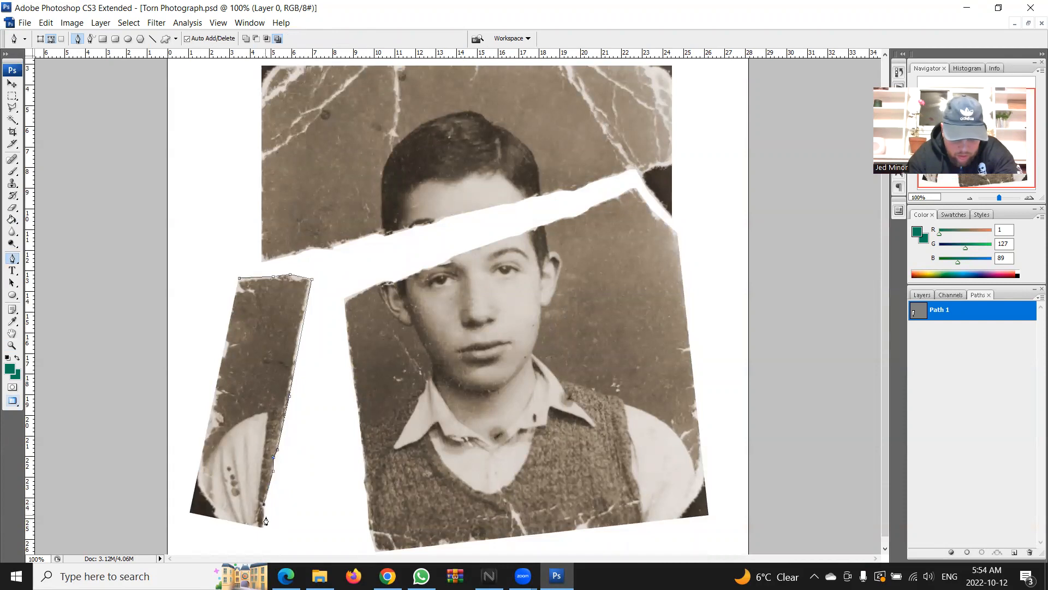
left_click(189, 516)
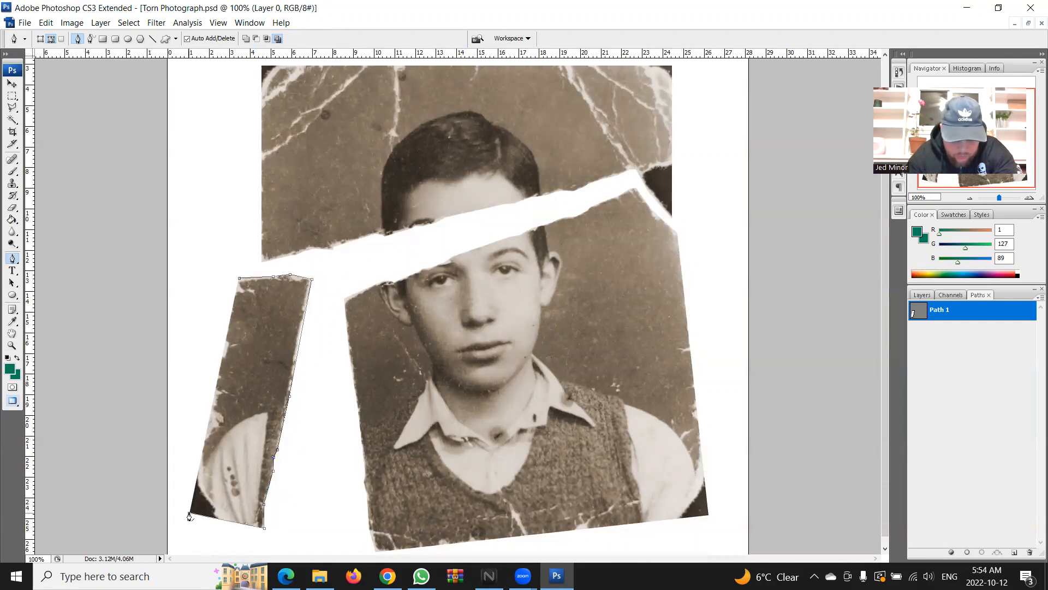
left_click(239, 279)
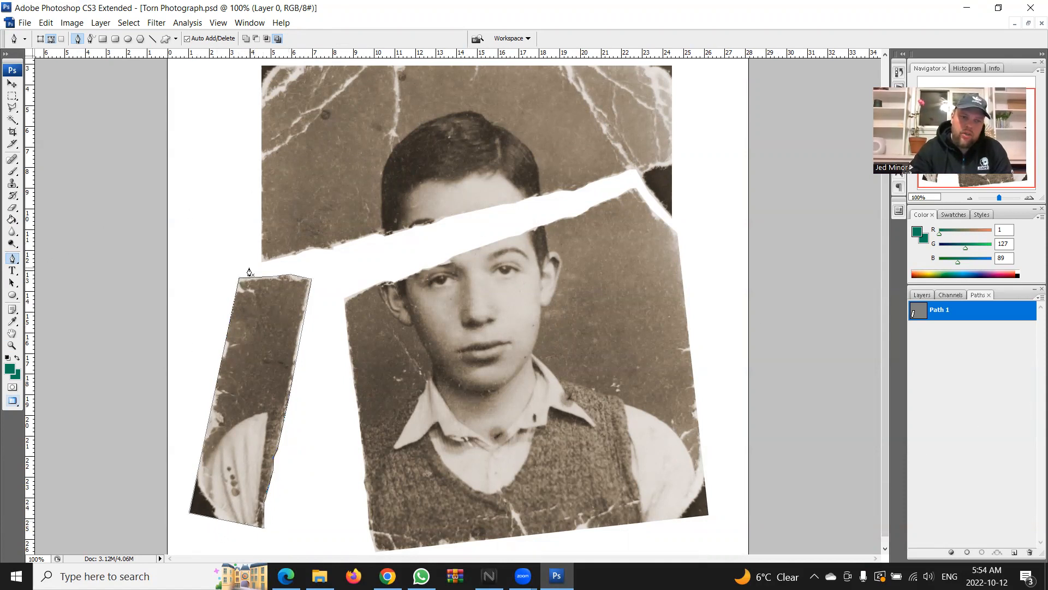
key("ctrl+z")
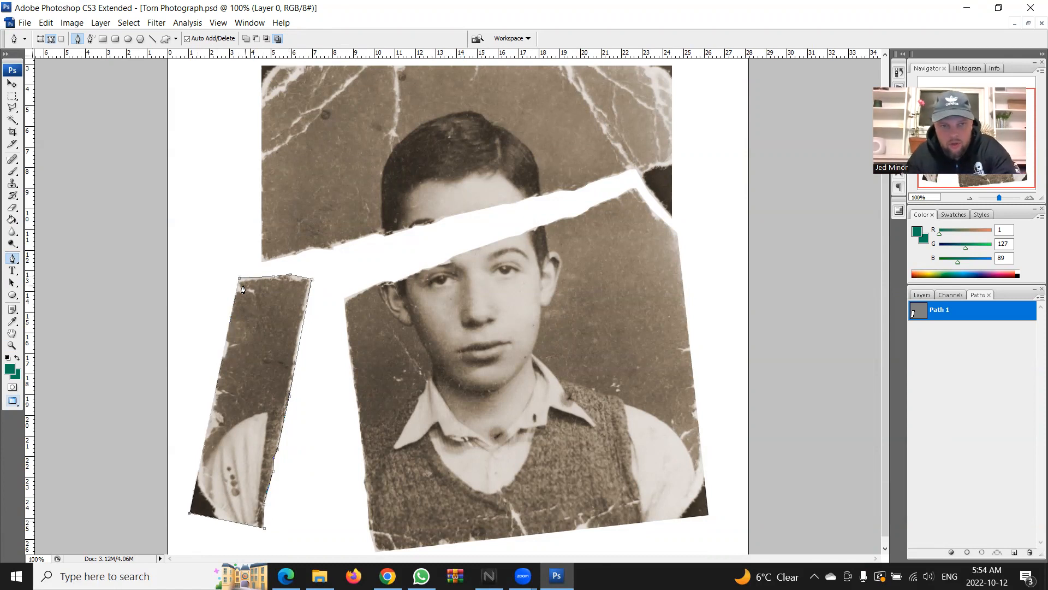
left_click(240, 282)
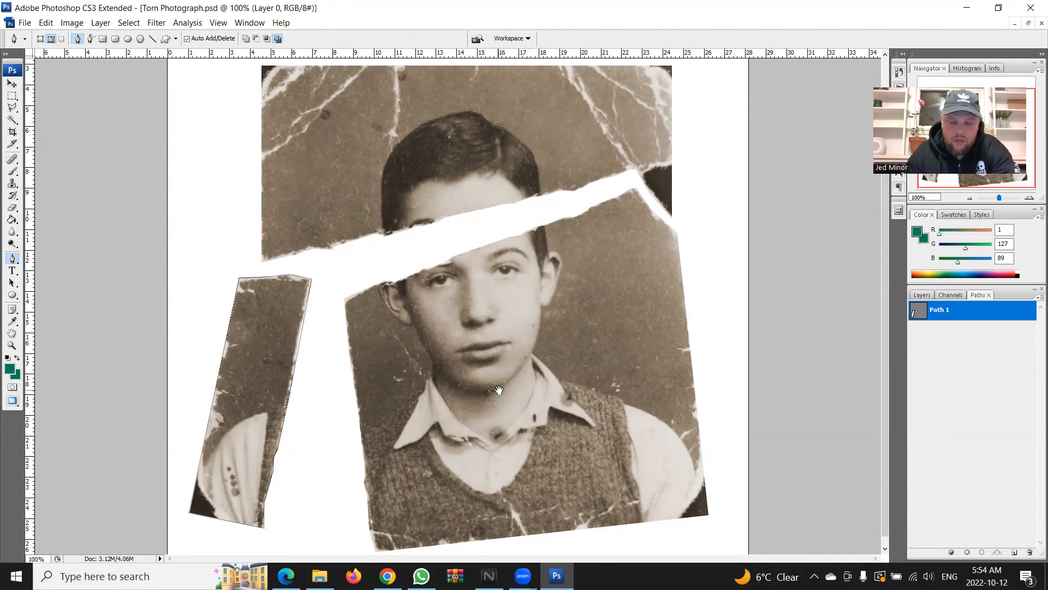
- Load the path around the lower-left fragment as a selection and make Path 1 the active path again
left_click_drag(499, 389, 497, 383)
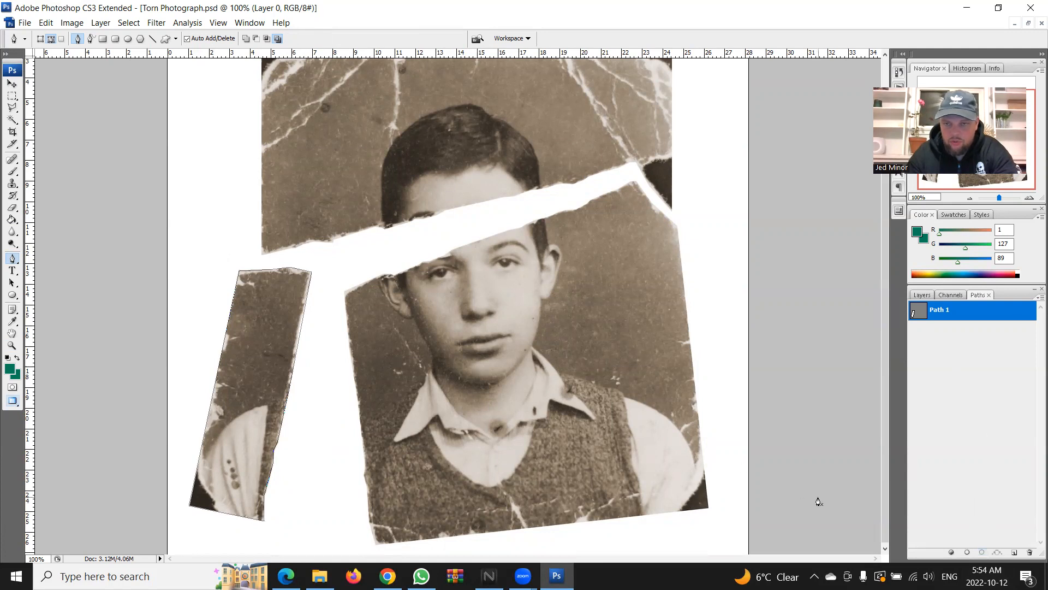
left_click(983, 552)
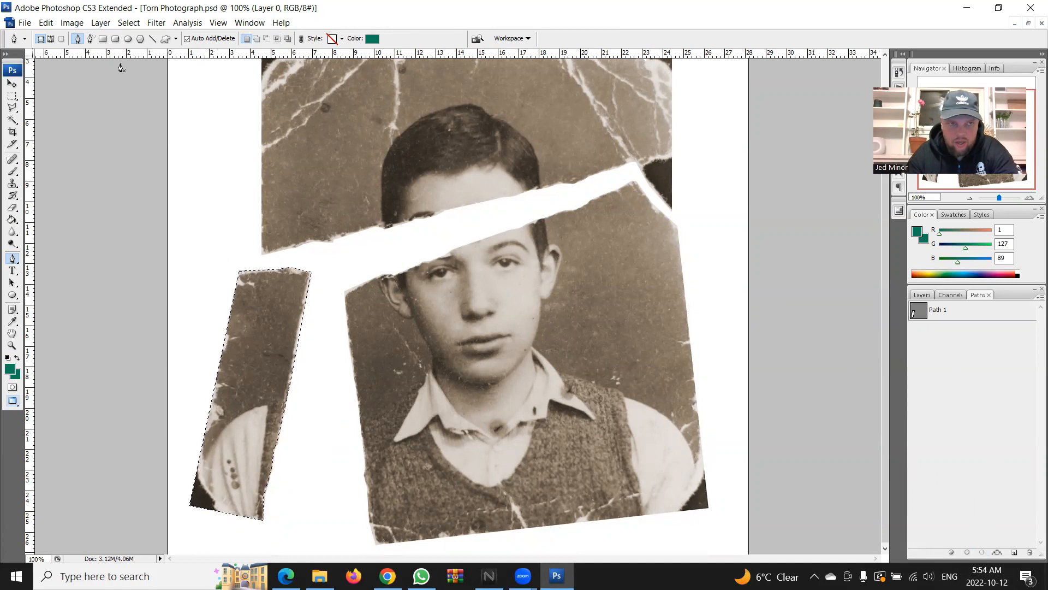
left_click_drag(249, 243, 1015, 539)
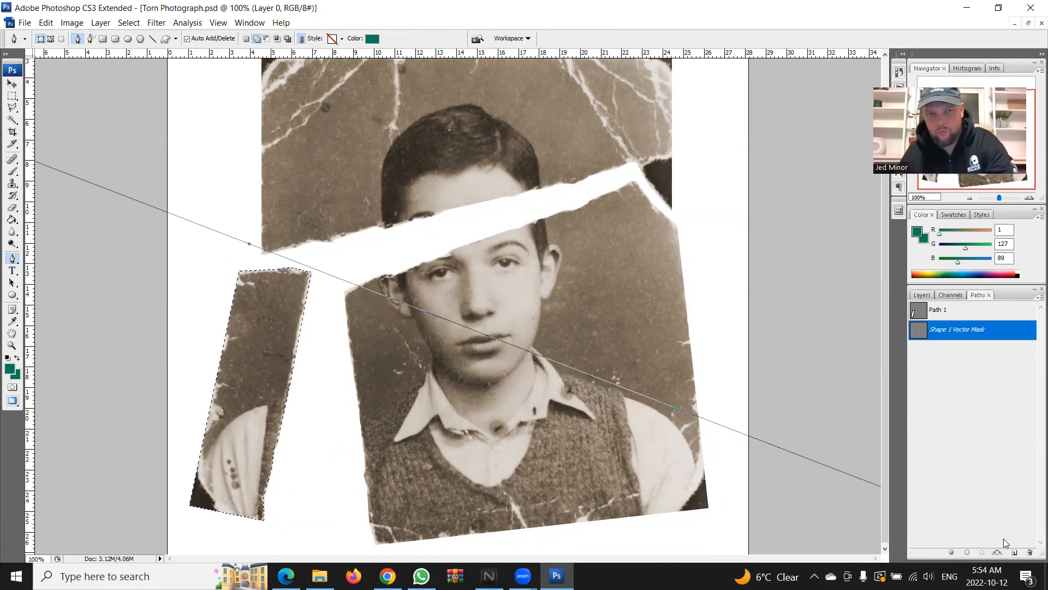
key("Escape")
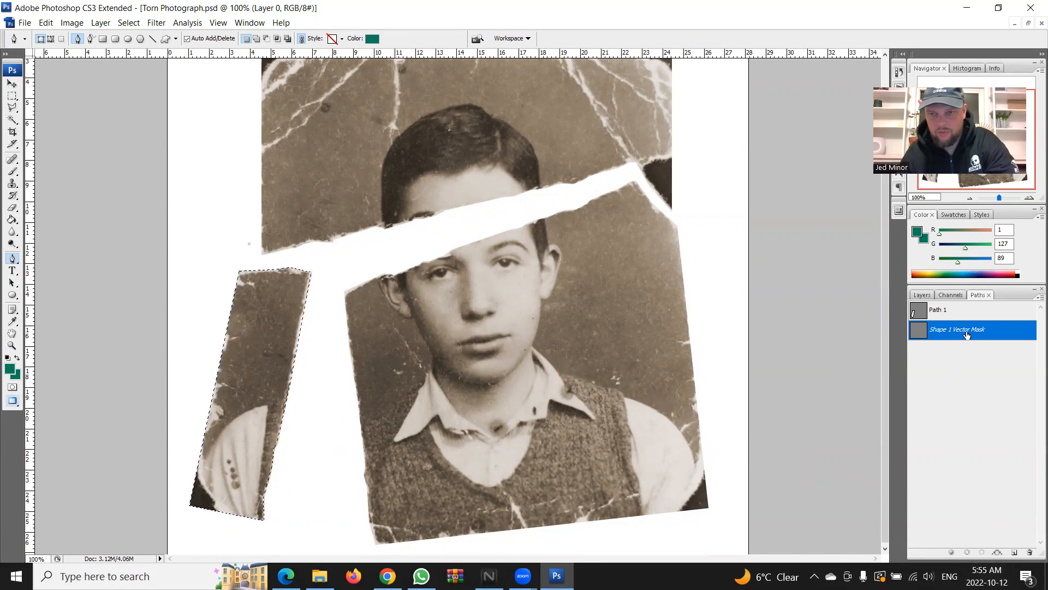
left_click(975, 315)
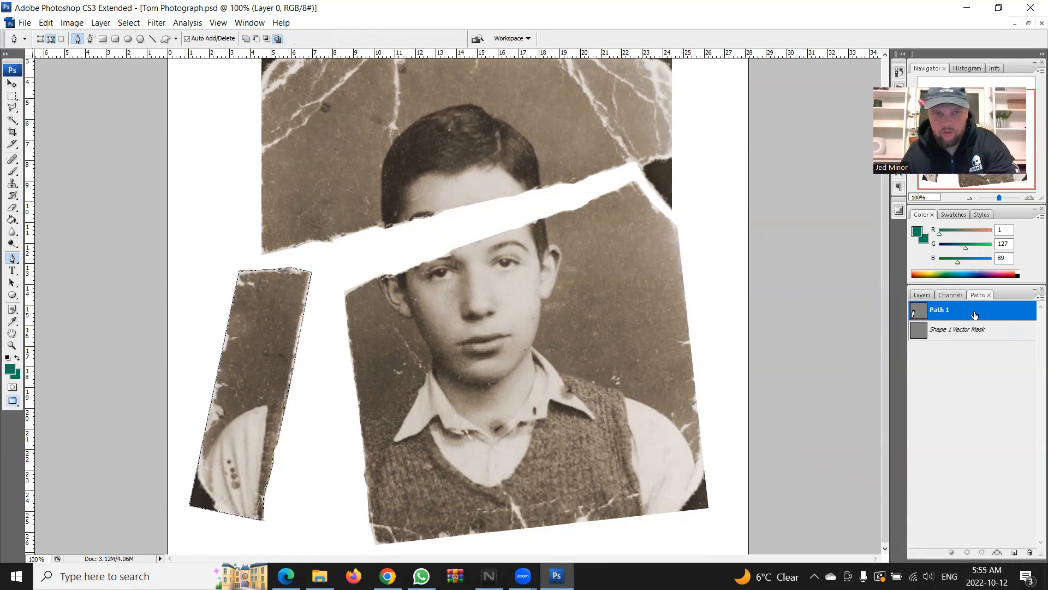
- Deactivate Path 1, make Layer 0 the active layer, and hide the Shape 1 layer
left_click(974, 398)
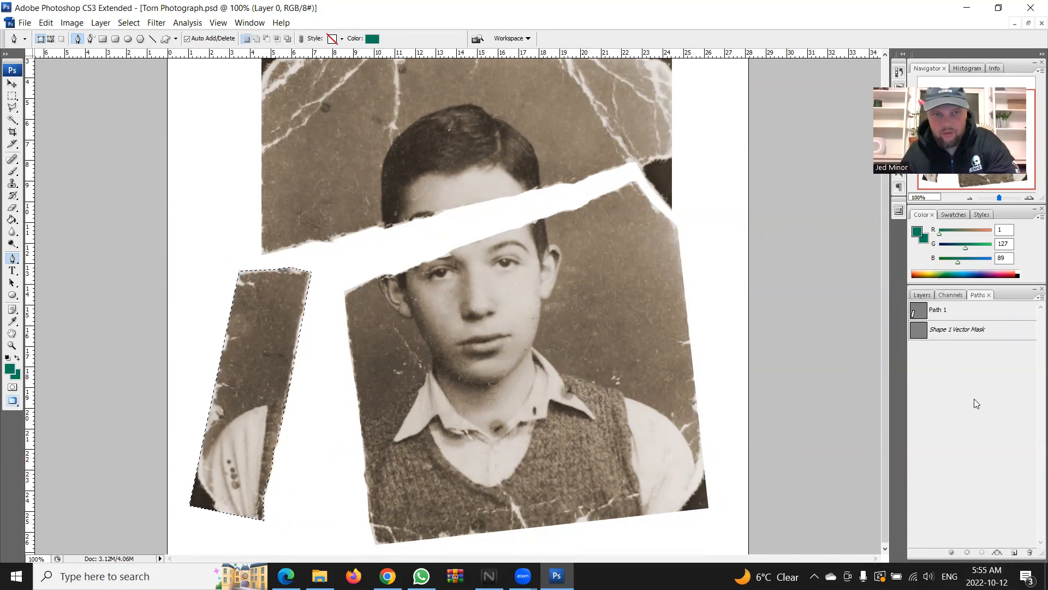
left_click(925, 295)
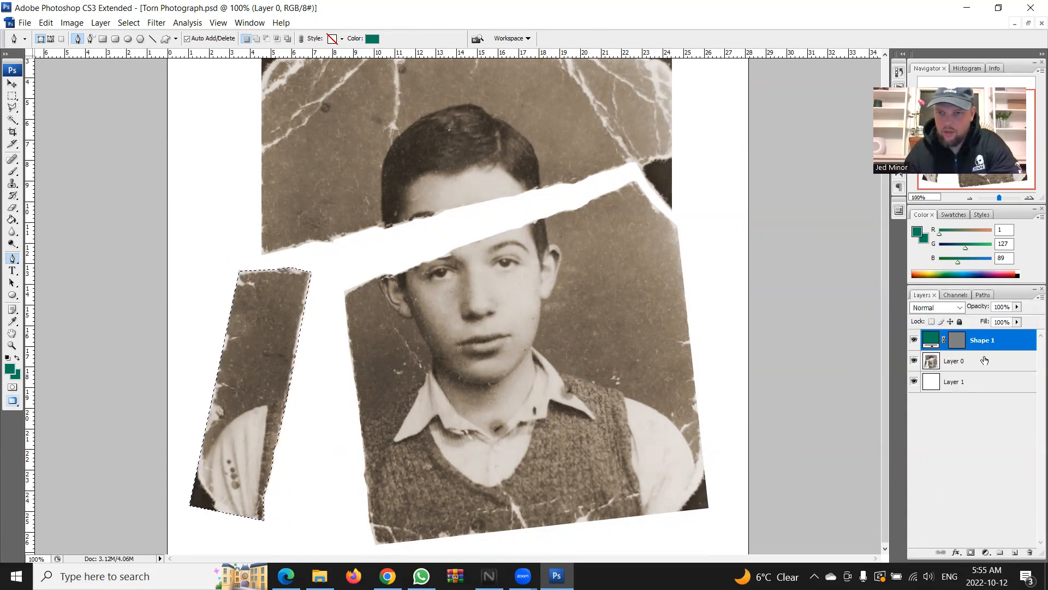
left_click(976, 362)
left_click(915, 340)
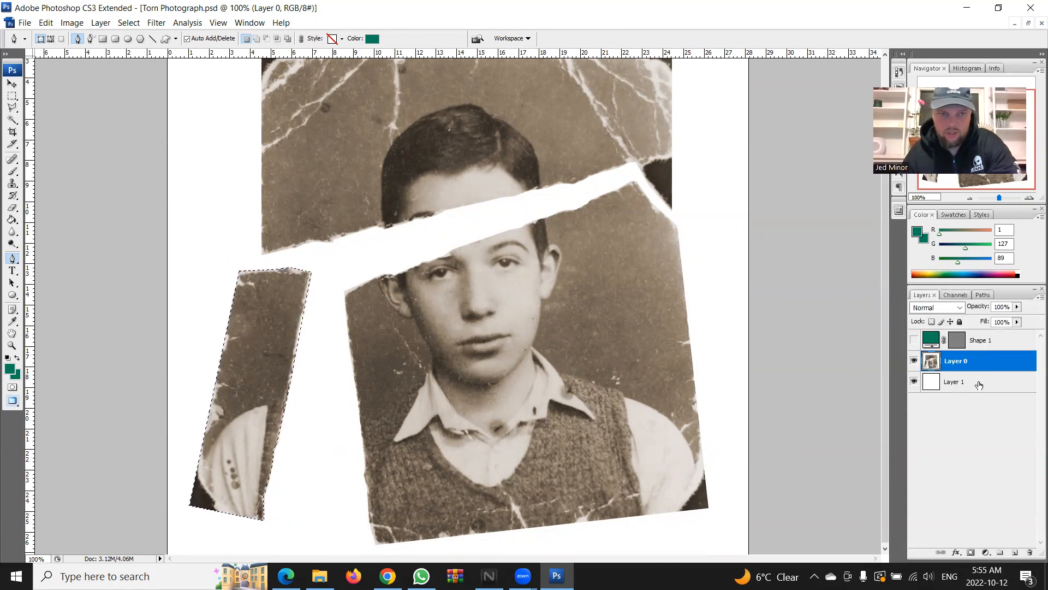
- Free-transform the selected lower-left fragment, rotating it -12° and moving it against the upper piece's torn edge at X 238.5, Y 692.5 px
key("ctrl+t")
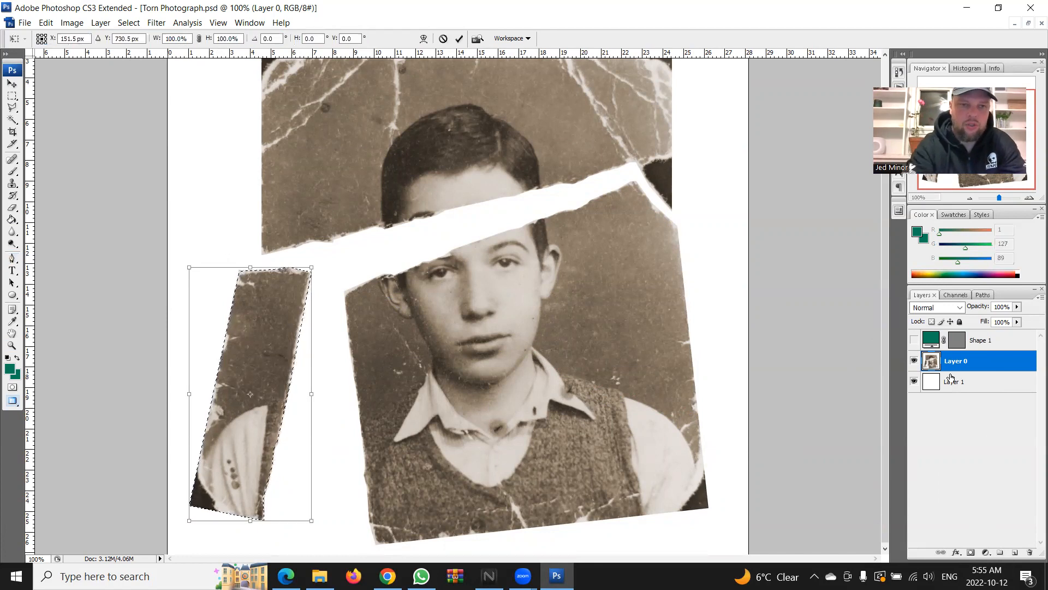
left_click_drag(362, 234, 335, 255)
left_click_drag(262, 325, 310, 306)
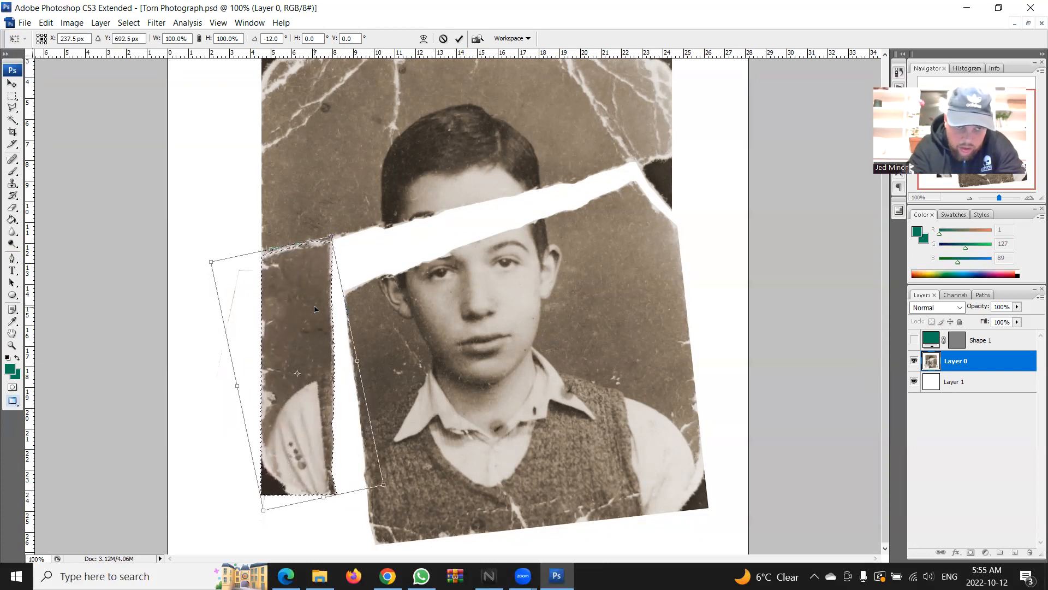
key("Right")
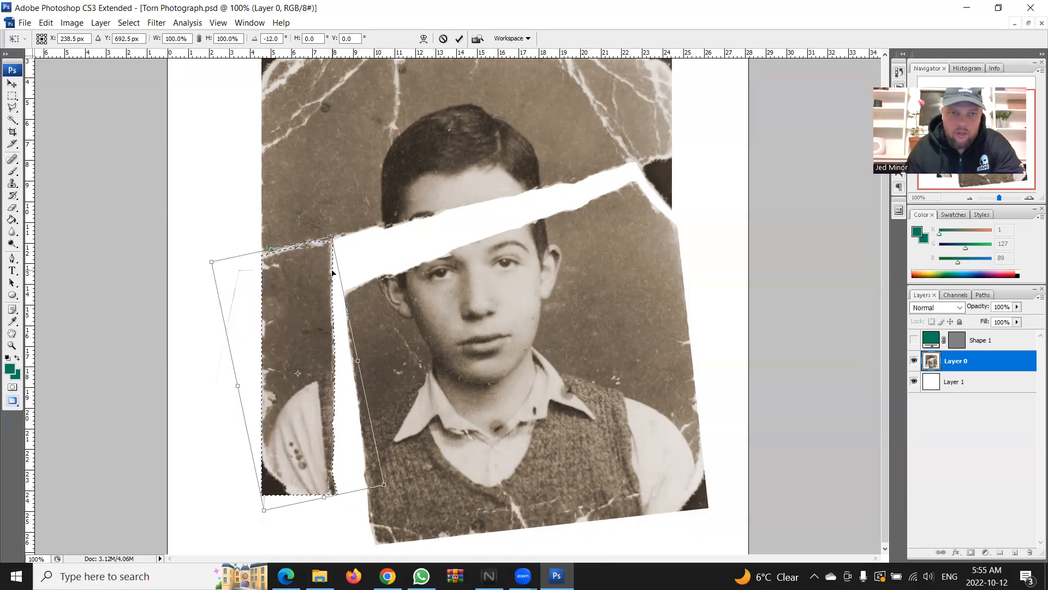
key("Escape")
key("p")
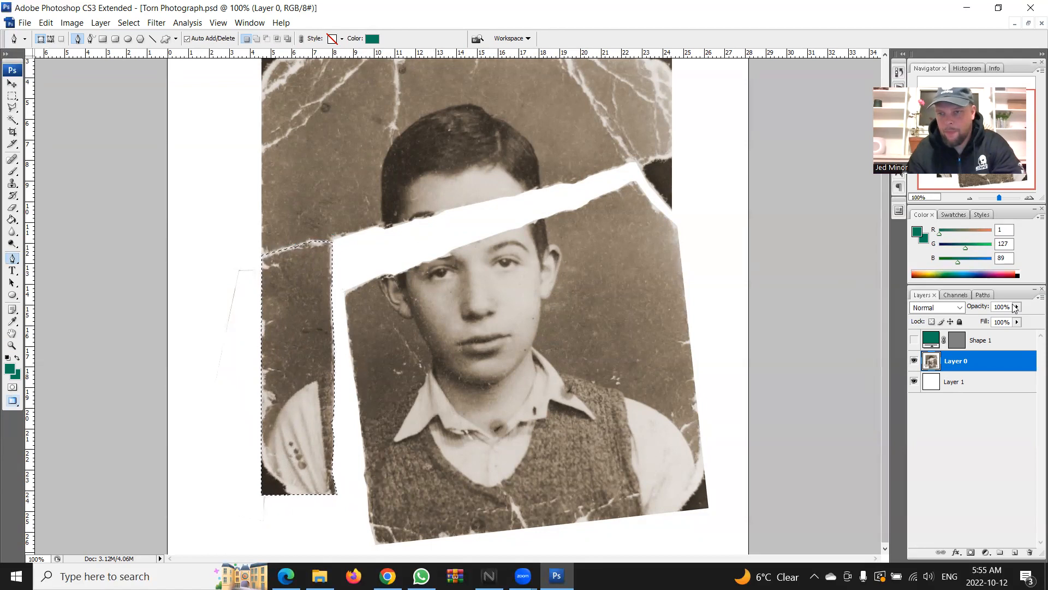
- Create a new path and trace the large lower-right fragment's torn upper edge with the Pen tool, from its upper-left corner to the peak
left_click(982, 295)
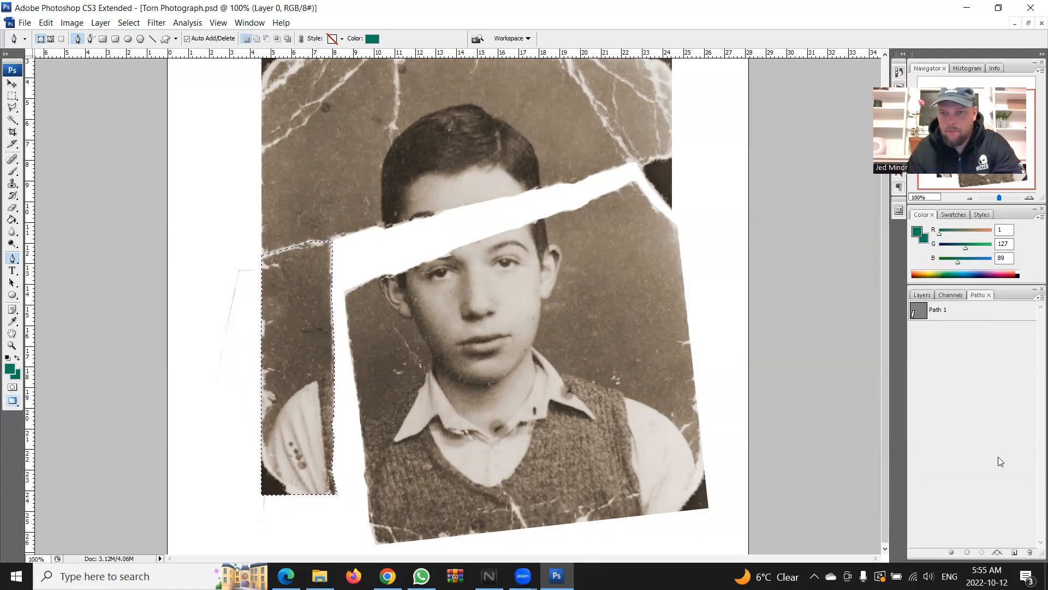
left_click(1013, 553)
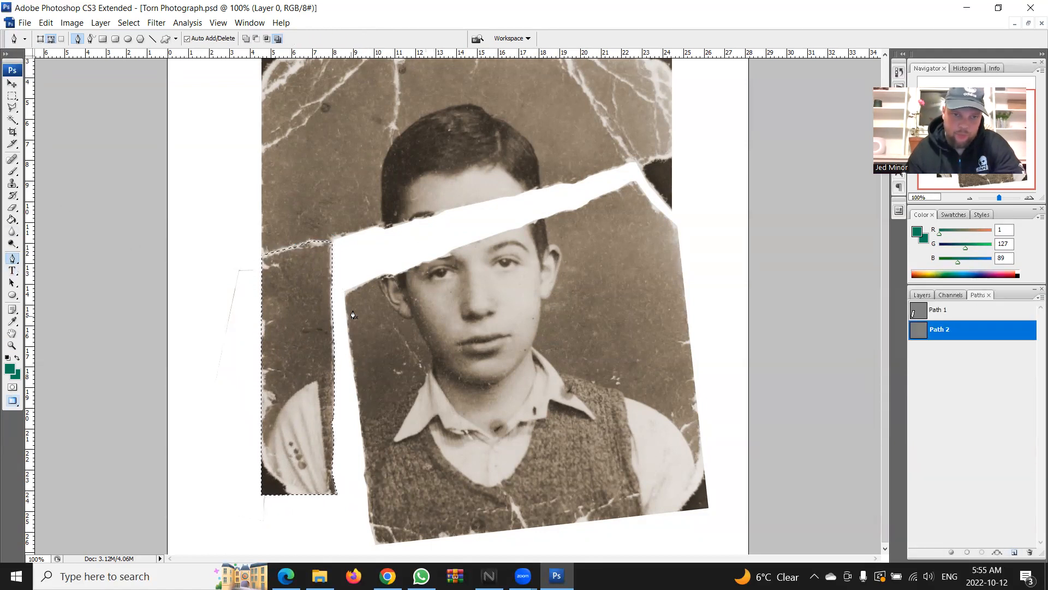
left_click(388, 279)
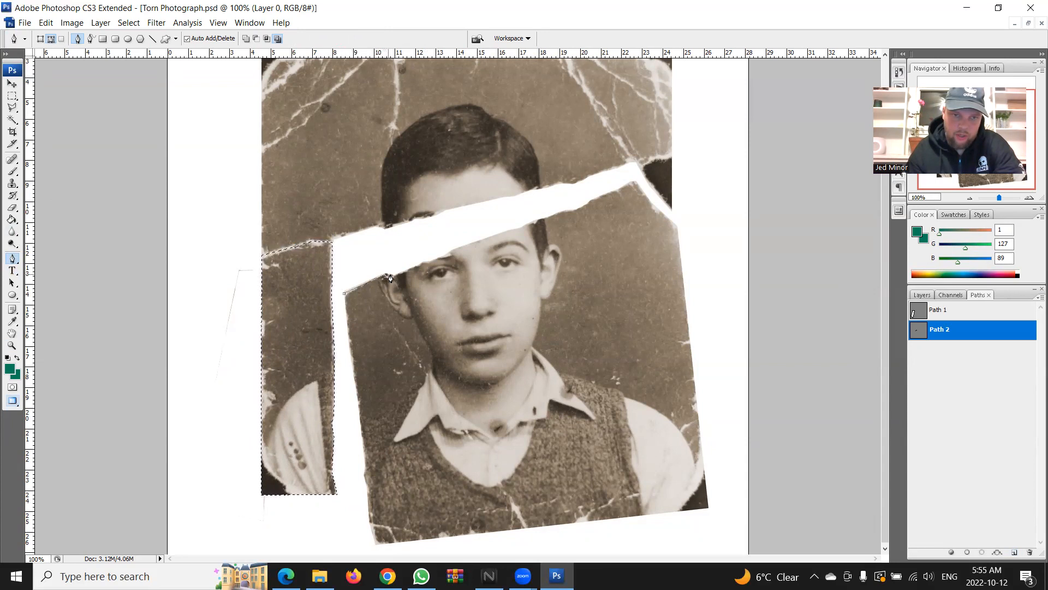
left_click(453, 249)
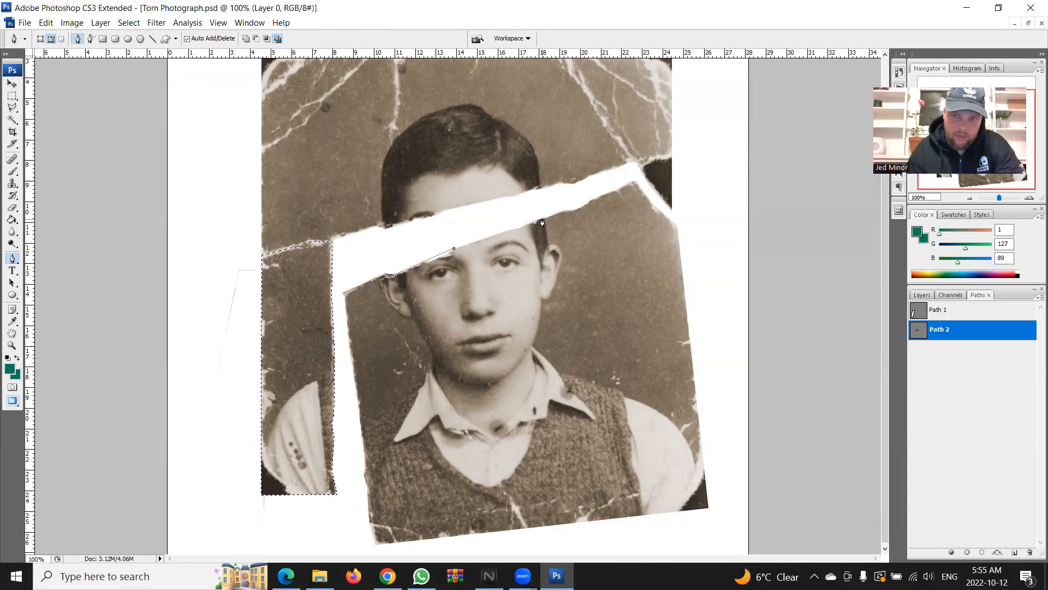
left_click(564, 215)
left_click(591, 204)
left_click(619, 191)
left_click(629, 181)
left_click(635, 183)
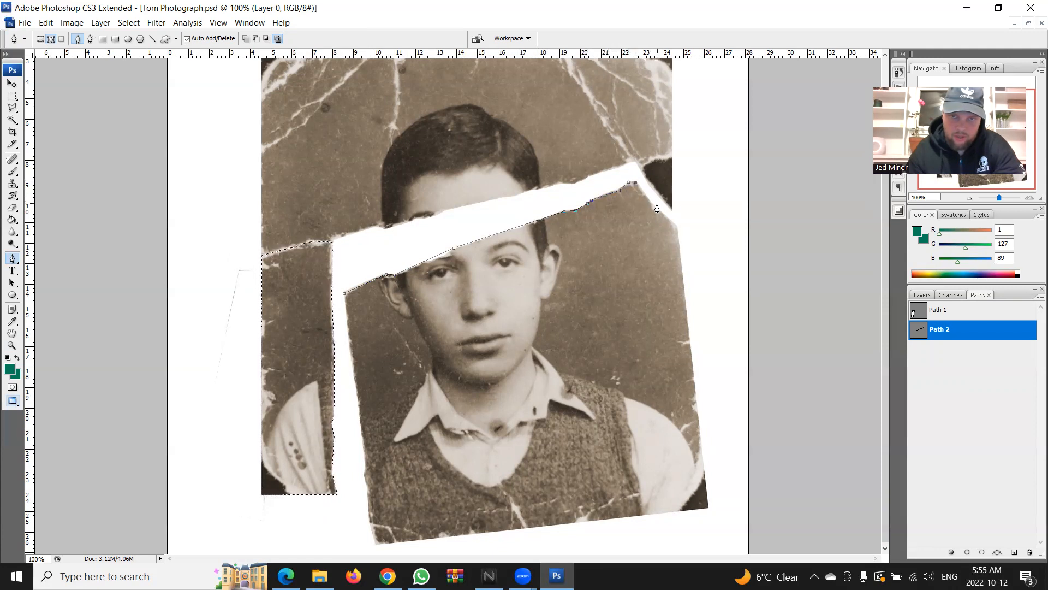
- Continue the path down the large fragment's right side, along its bottom and up its left side, closing it at the upper-left corner
left_click(654, 206)
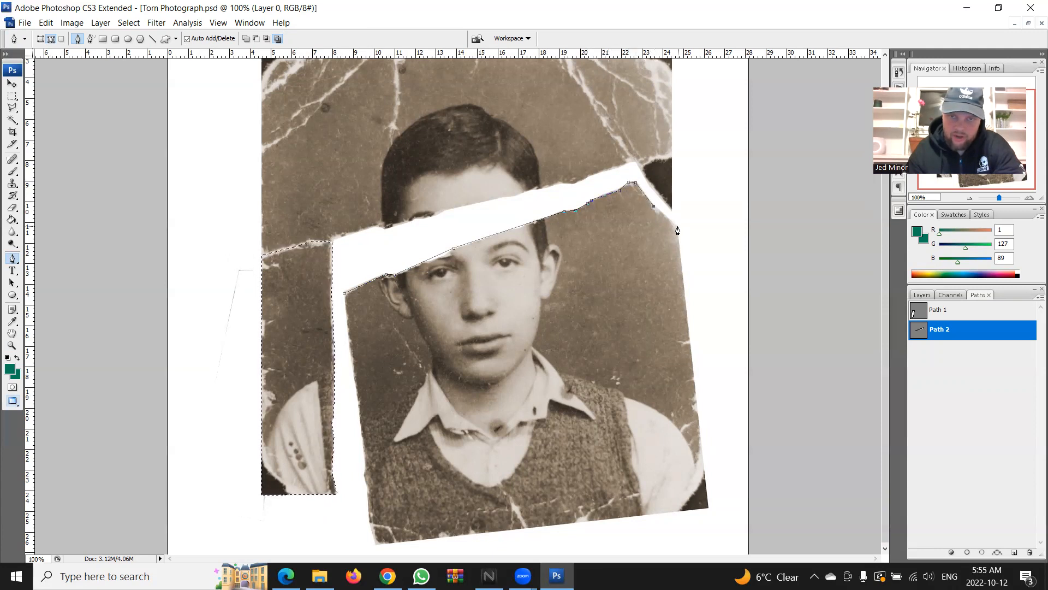
left_click(677, 227)
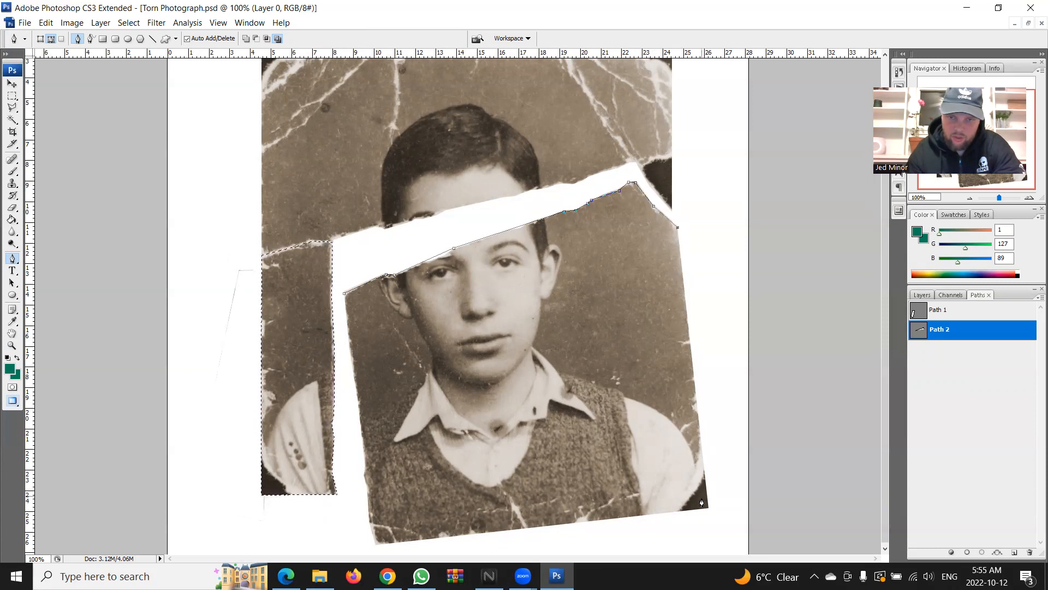
left_click(708, 508)
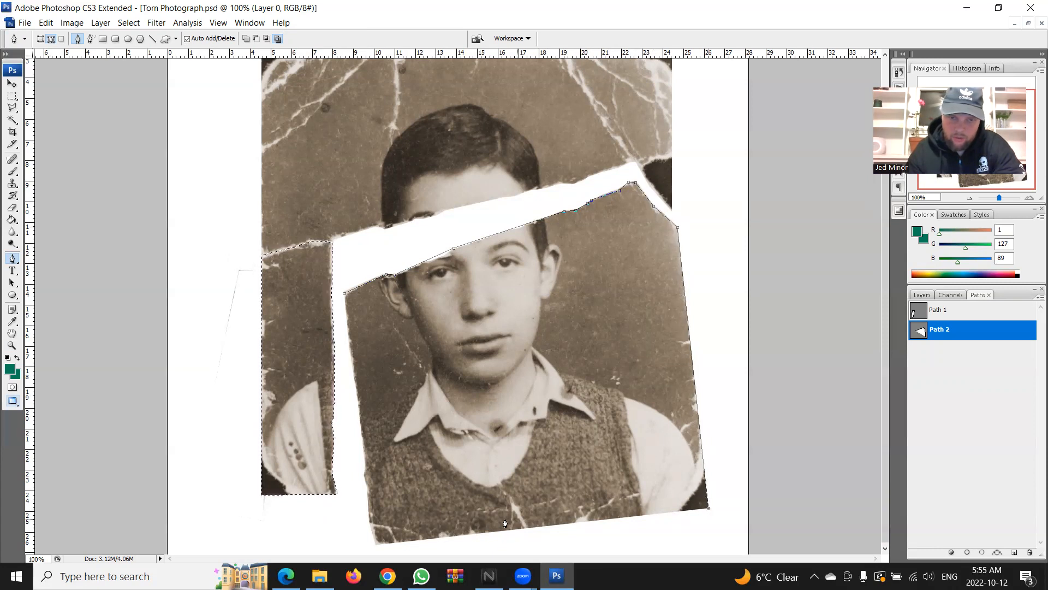
left_click(375, 545)
left_click(370, 526)
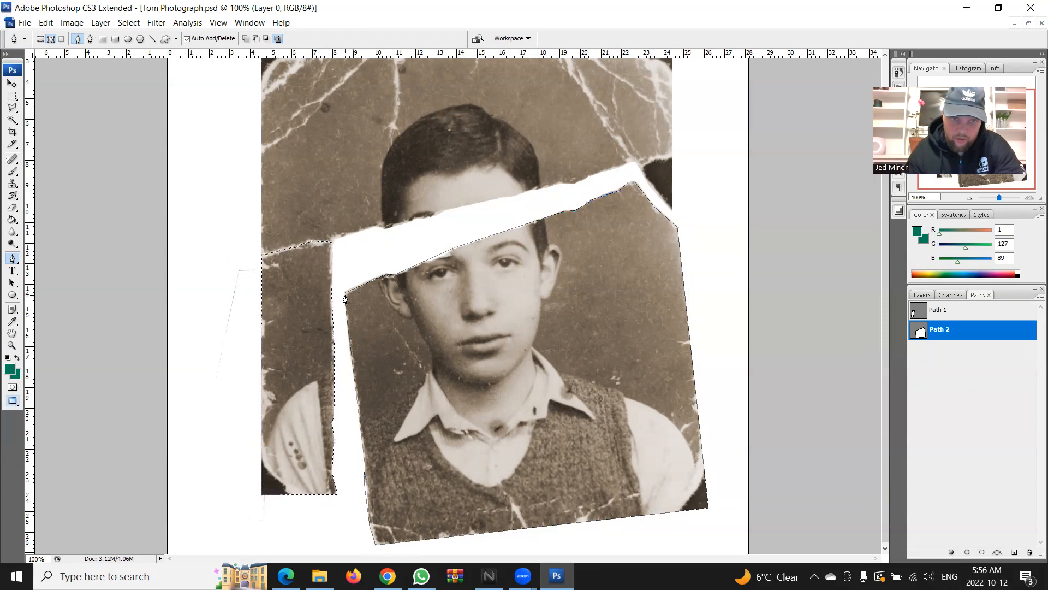
- Load the path around the large lower-right fragment as a selection and deactivate Path 2
left_click(13, 283)
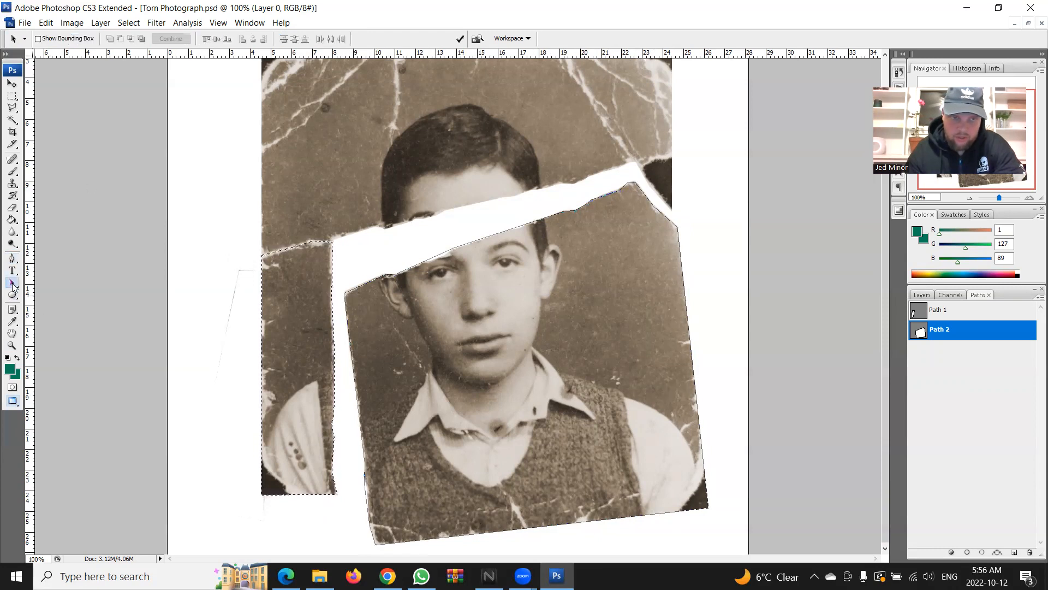
left_click(982, 553)
left_click(946, 450)
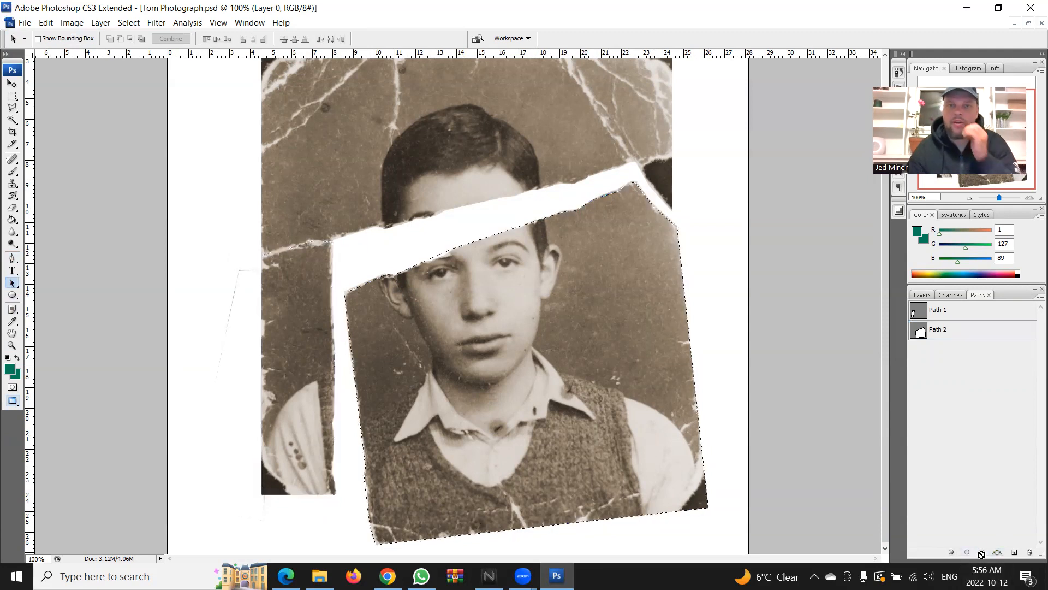
- Free-transform the selected large fragment on Layer 0, moving it against the other pieces and rotating it to 5.3°
left_click(915, 297)
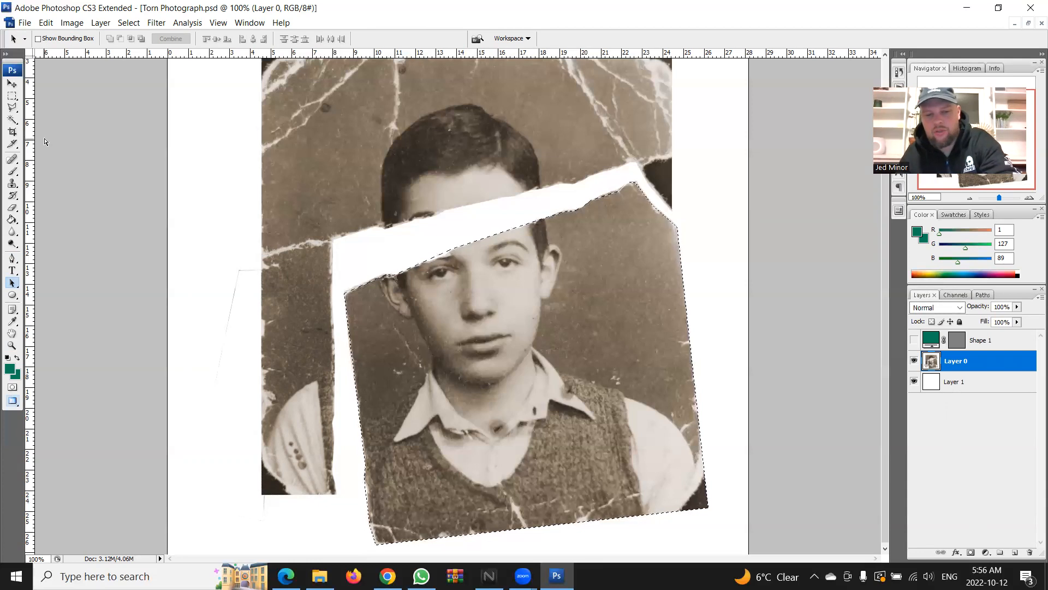
key("ctrl+t")
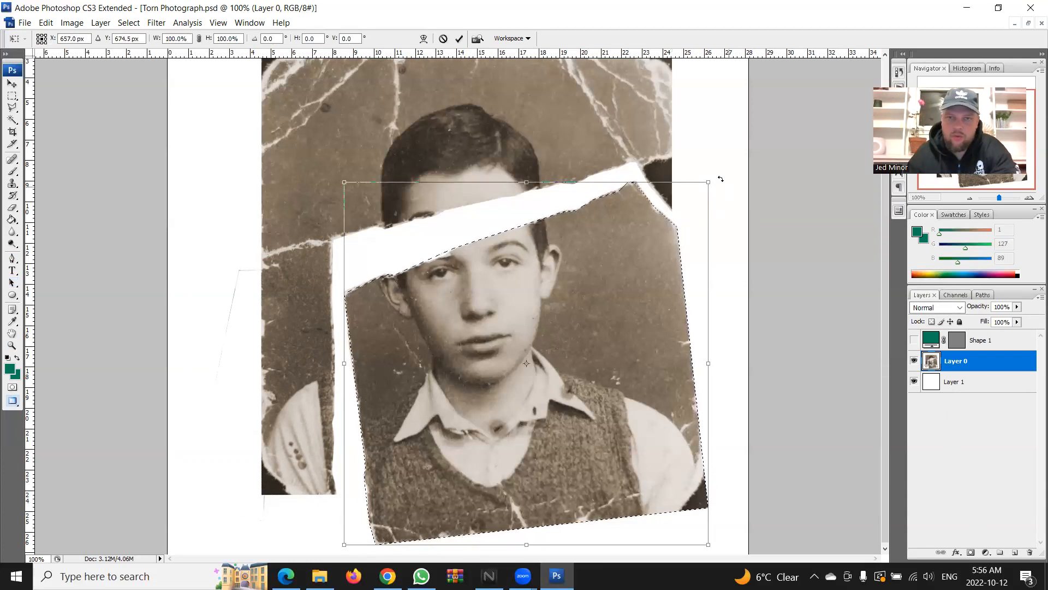
left_click_drag(720, 179, 738, 199)
left_click_drag(634, 266, 616, 239)
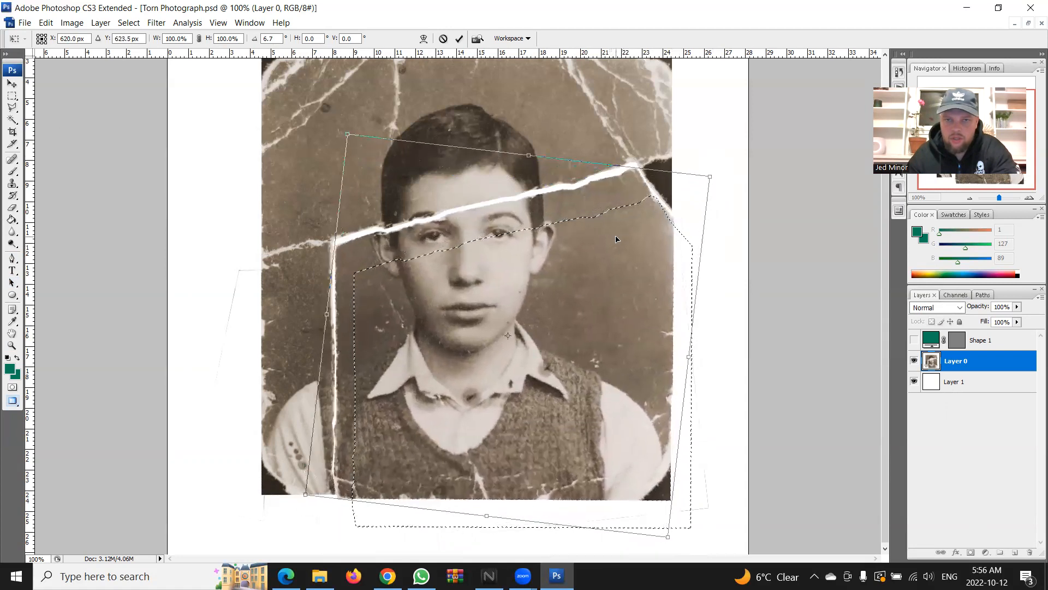
left_click_drag(678, 136, 672, 132)
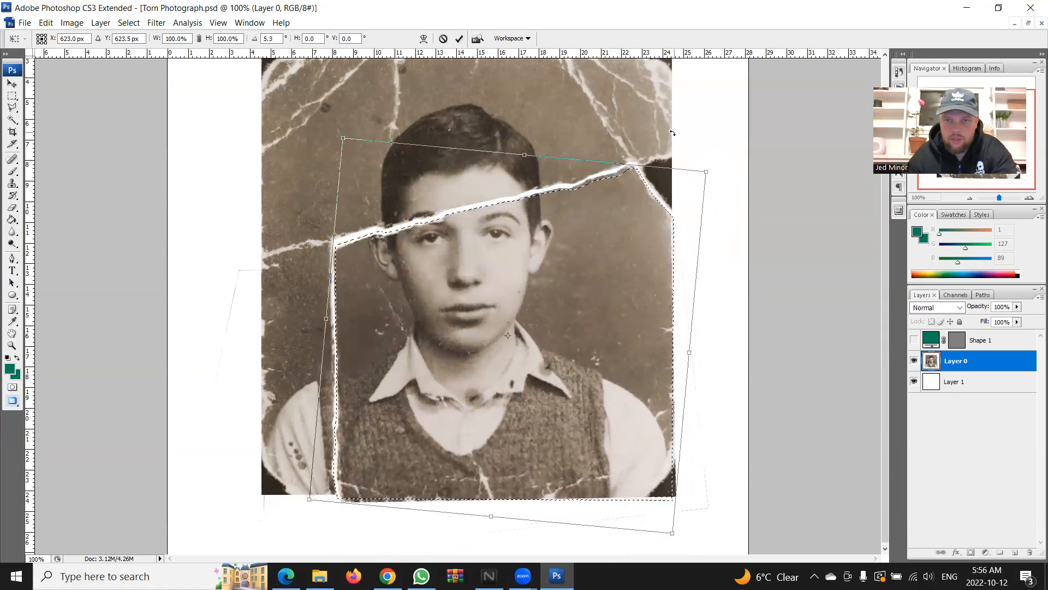
- Nudge the large fragment up and right towards the upper piece and adjust its rotation to 6.2°
key("Up")
key("Up")
key("Right")
key("Up")
key("Up")
key("Up")
key("Up")
key("Right")
key("Right")
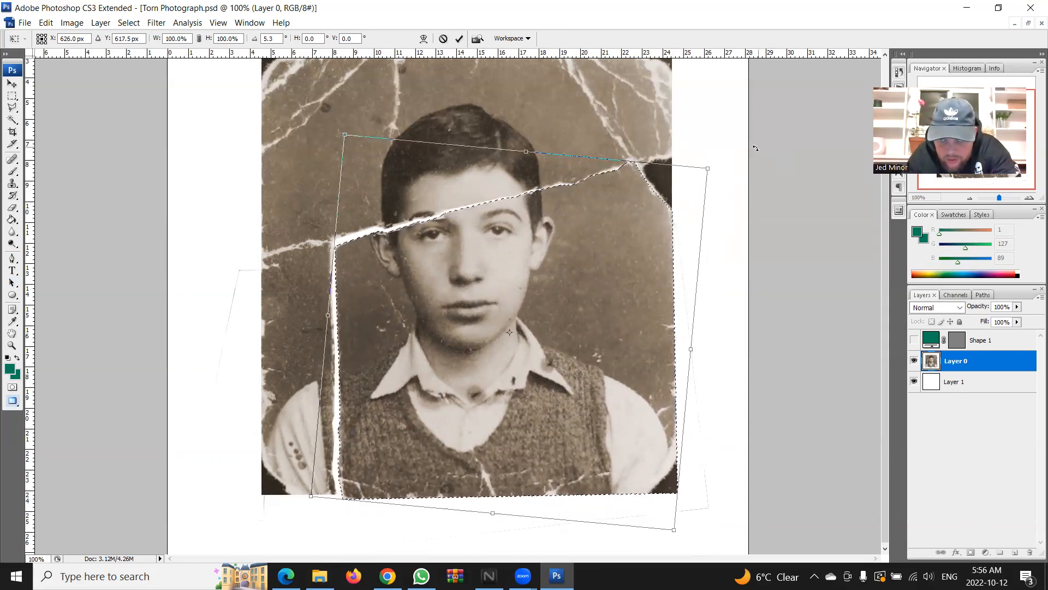
left_click_drag(712, 140, 716, 143)
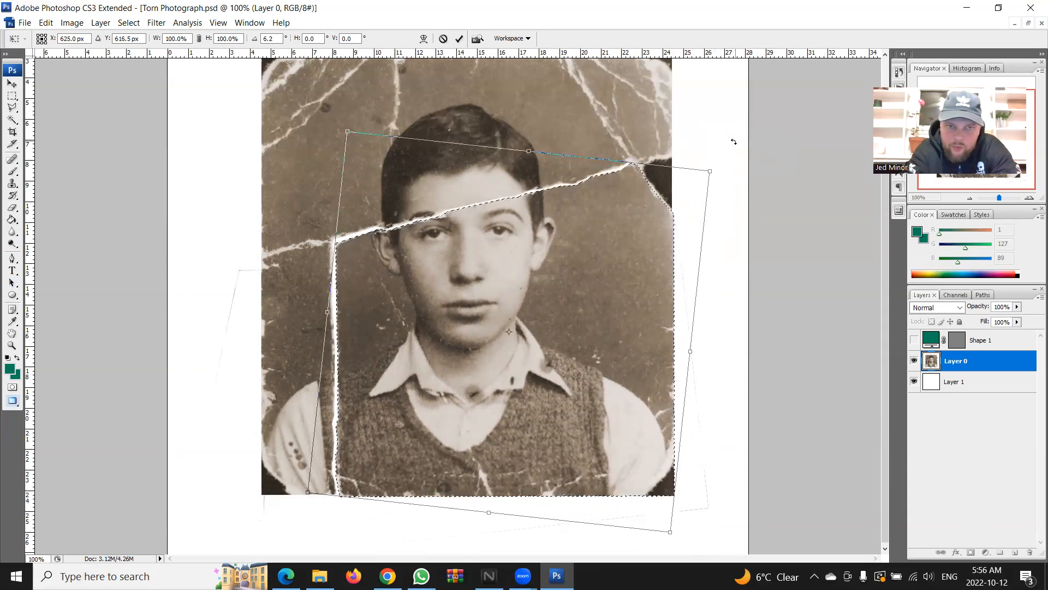
- Fine-tune the large fragment's position to X 620, Y 612.5 px so the torn edges meet, apply the transformation, and deselect
key("Left")
key("Left")
key("Left")
key("Up")
key("Up")
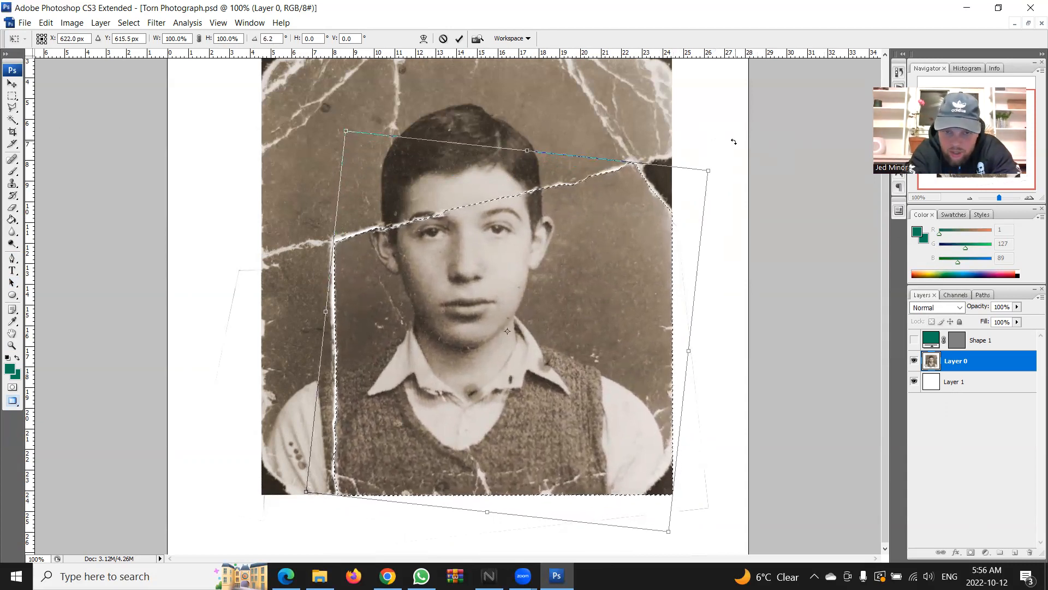
key("Left")
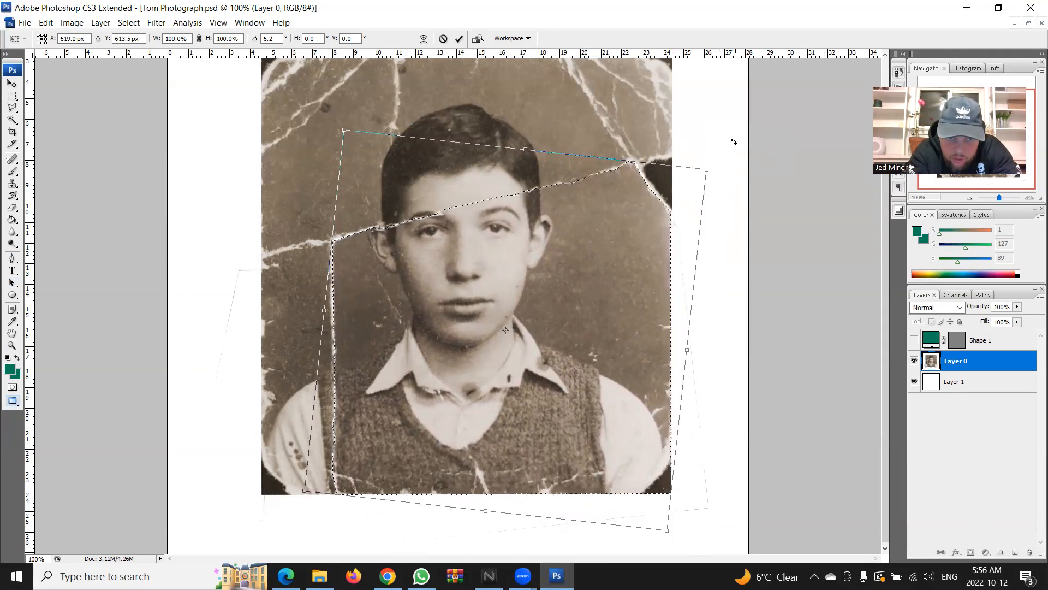
key("Right")
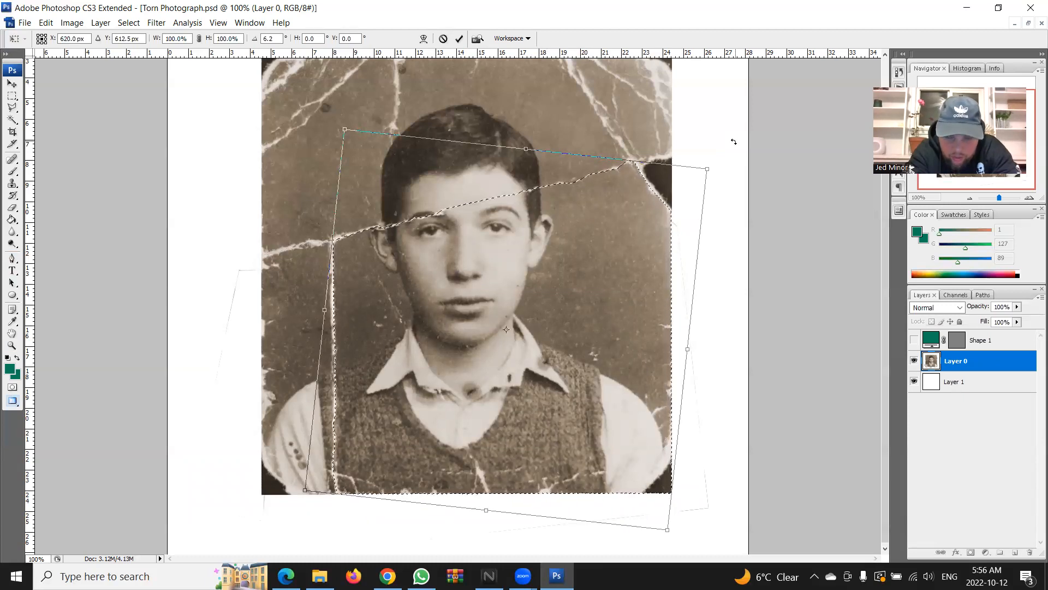
key("Return")
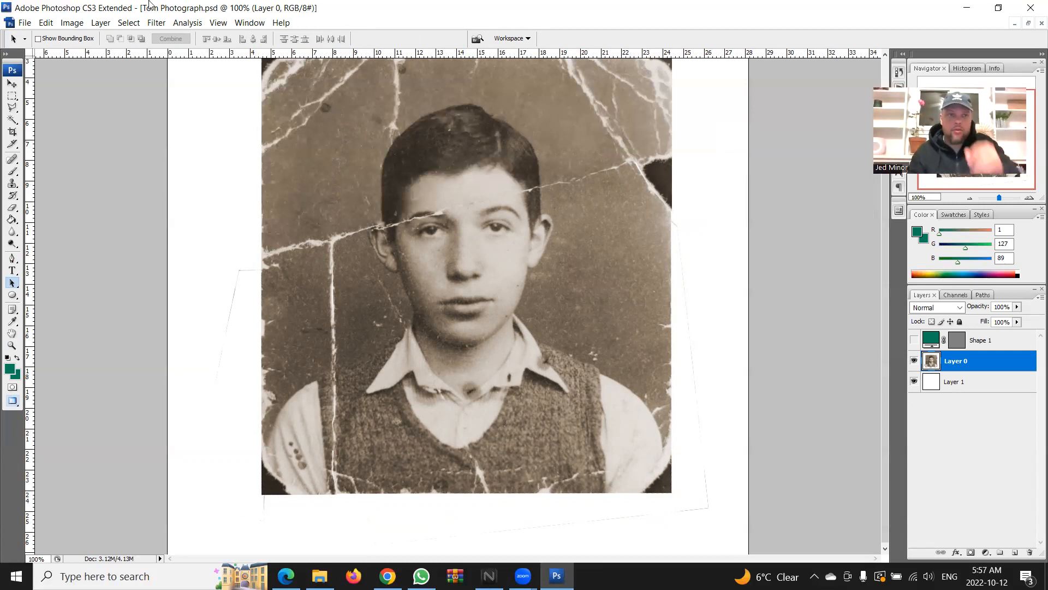
- Start saving the document under a new name and choose the 02 Demos folder on the Desktop as the destination
left_click(25, 22)
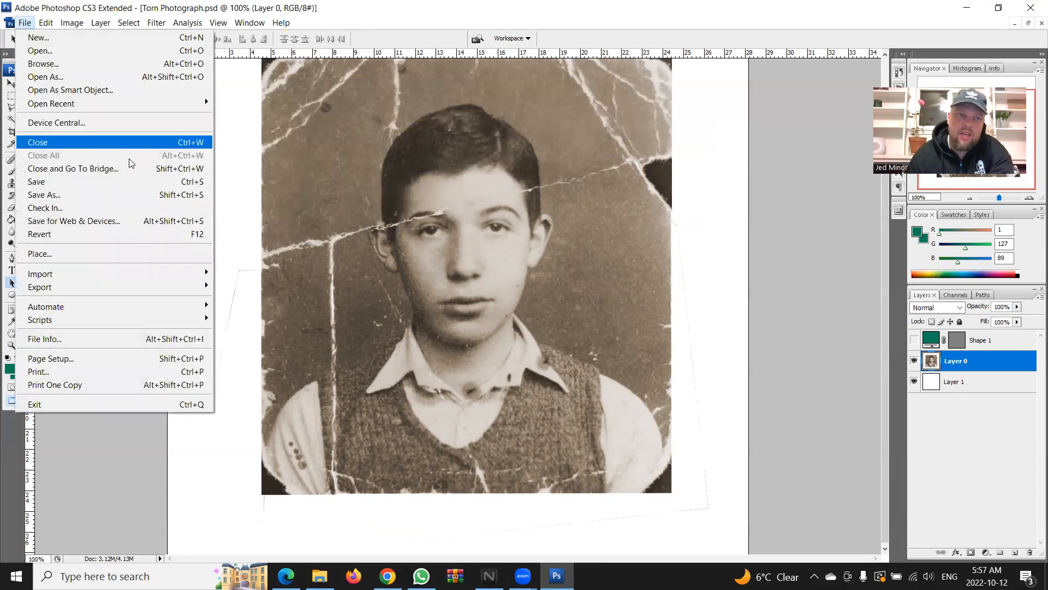
left_click(139, 202)
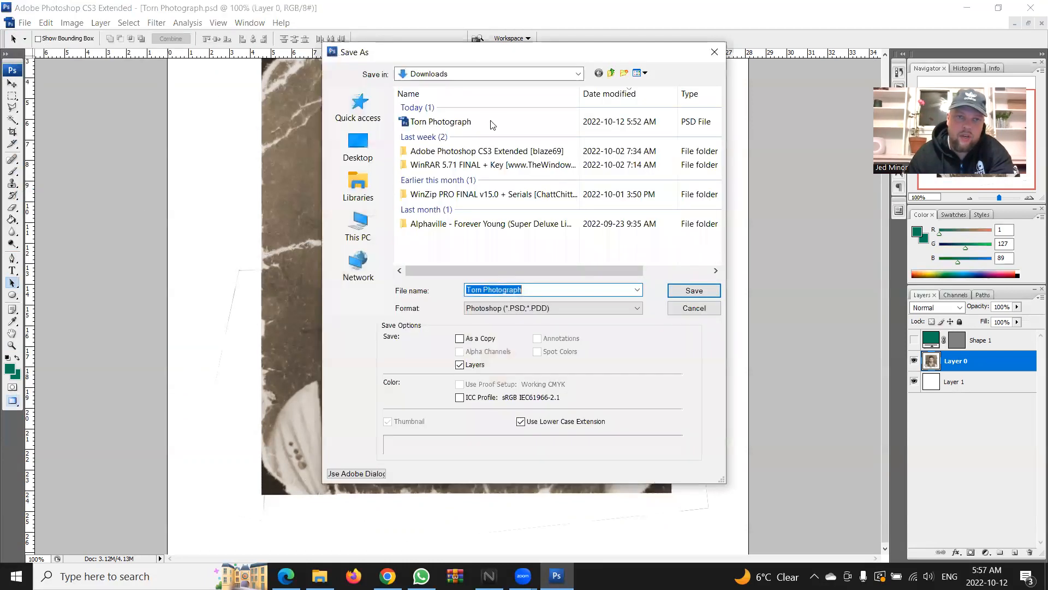
left_click(358, 146)
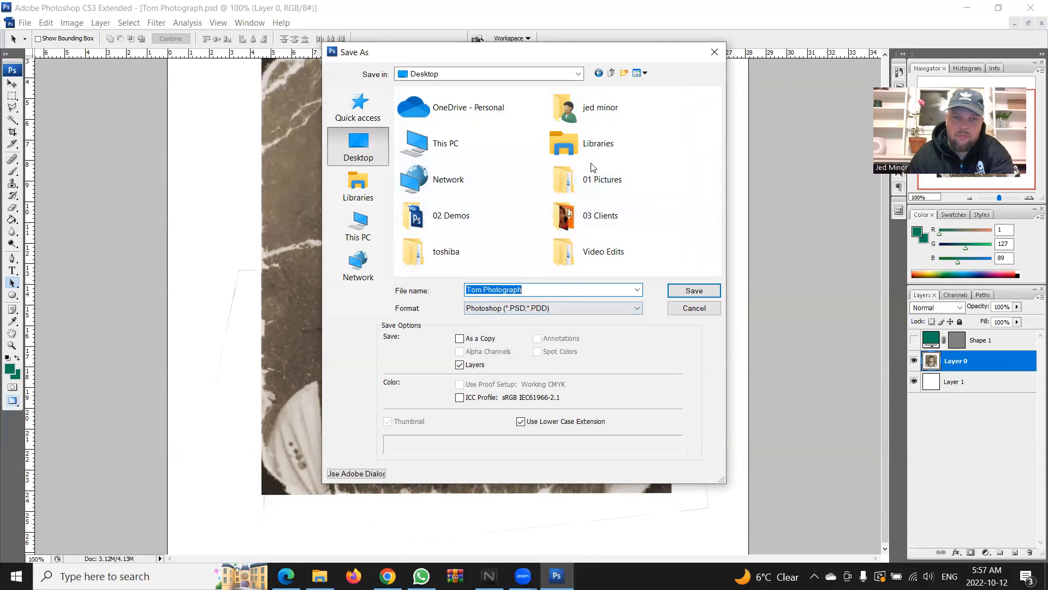
double_click(490, 216)
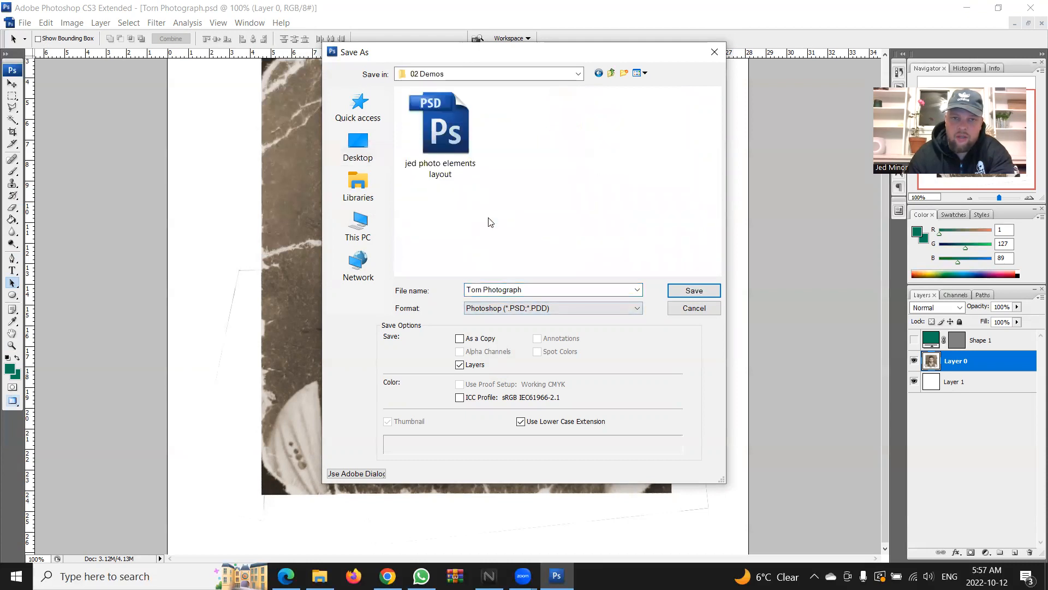
- Prefix the file name Torn Photograph with the author's first name and last initial and save it as a PSD with Maximize compatibility enabled
left_click_drag(467, 291, 623, 292)
key("Left")
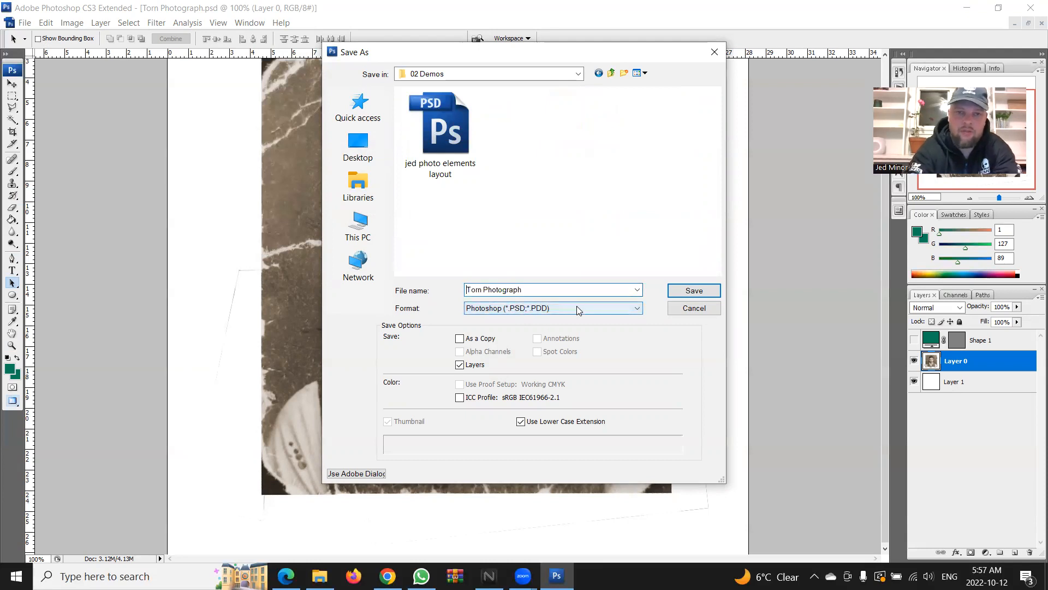
type("jed ")
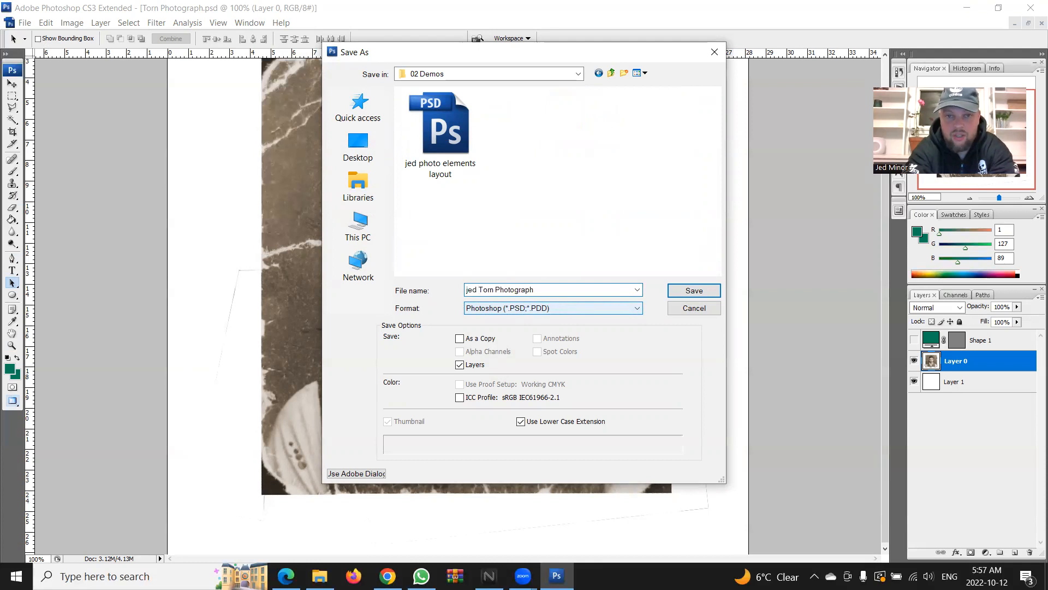
type("m")
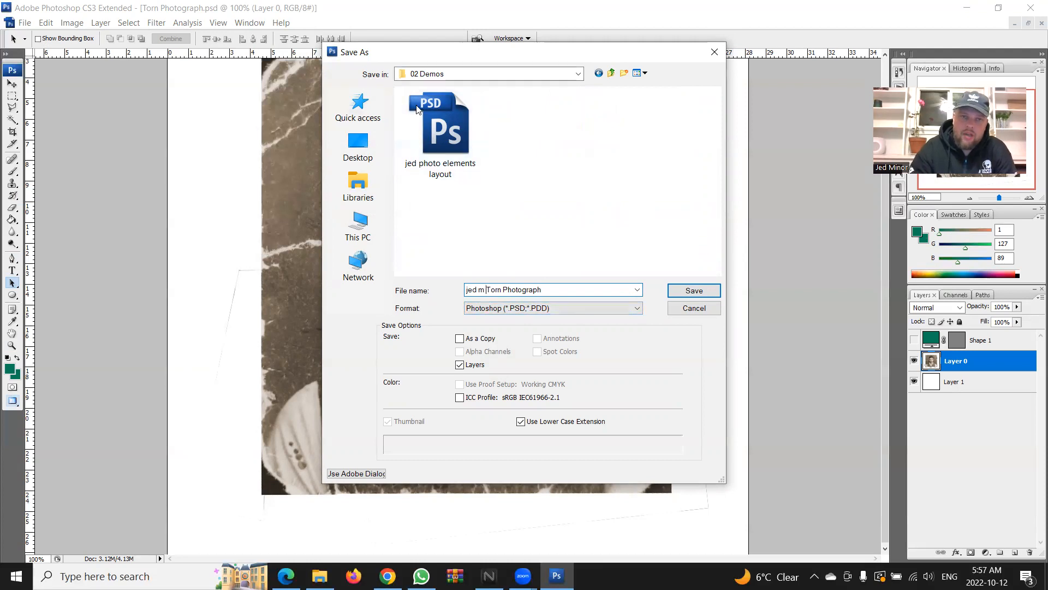
left_click(697, 293)
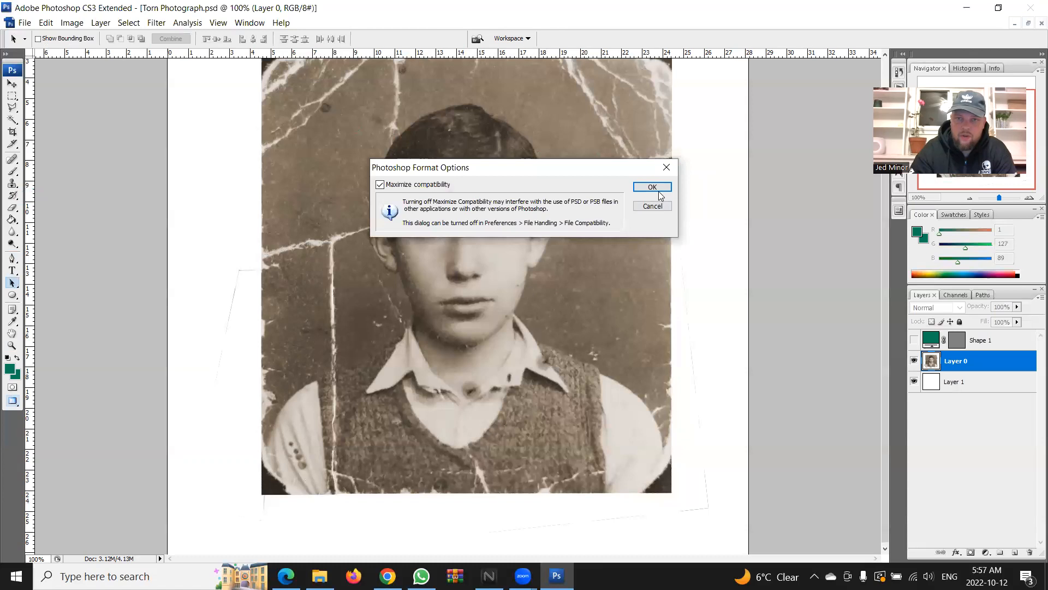
left_click(653, 187)
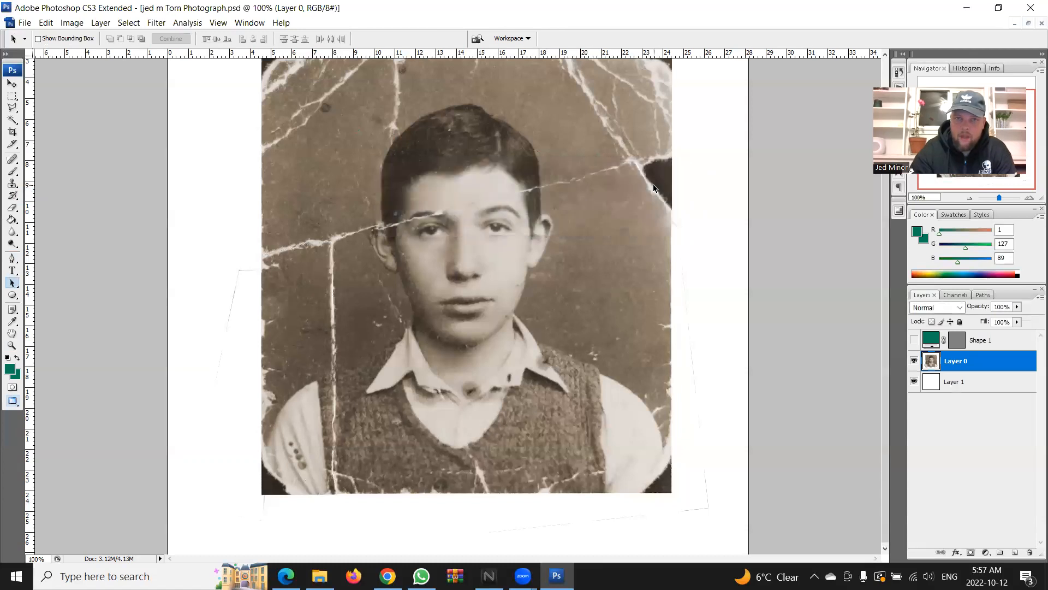